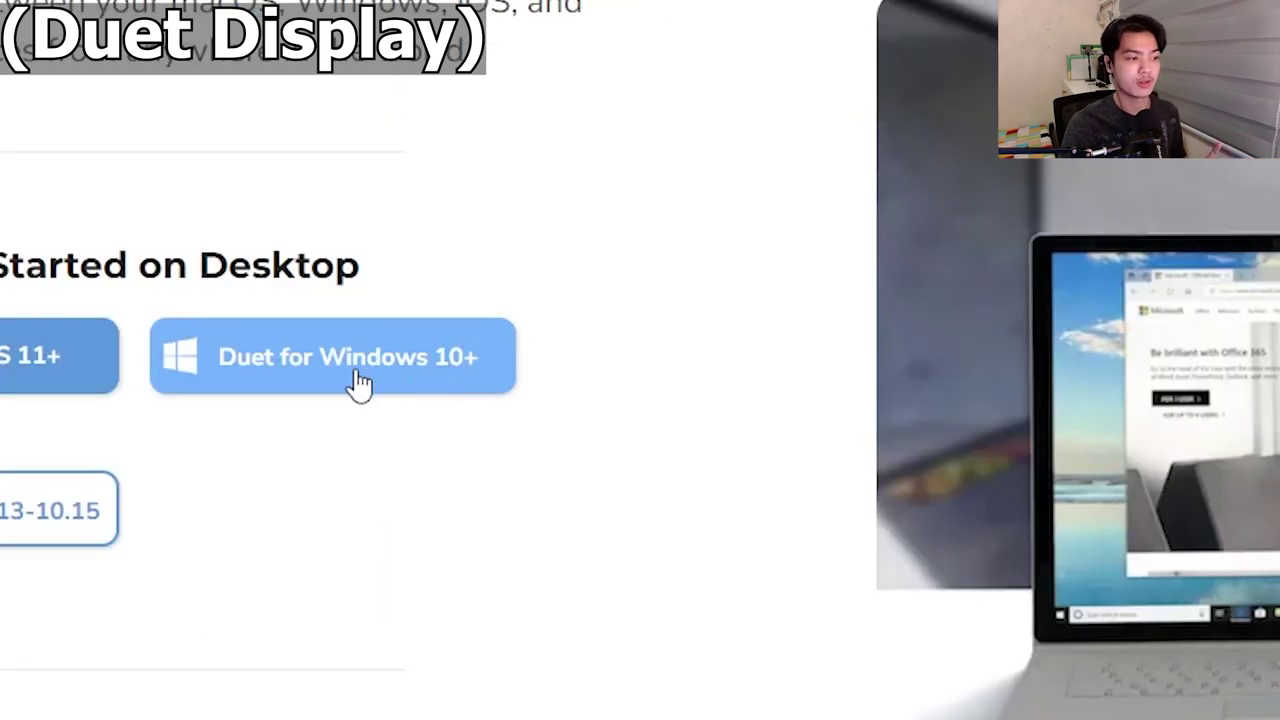
Download Duet for Windows 10+, using the existing file if complete, and launch its installer.
{"action": "left_click", "coordinate": [360, 383]}
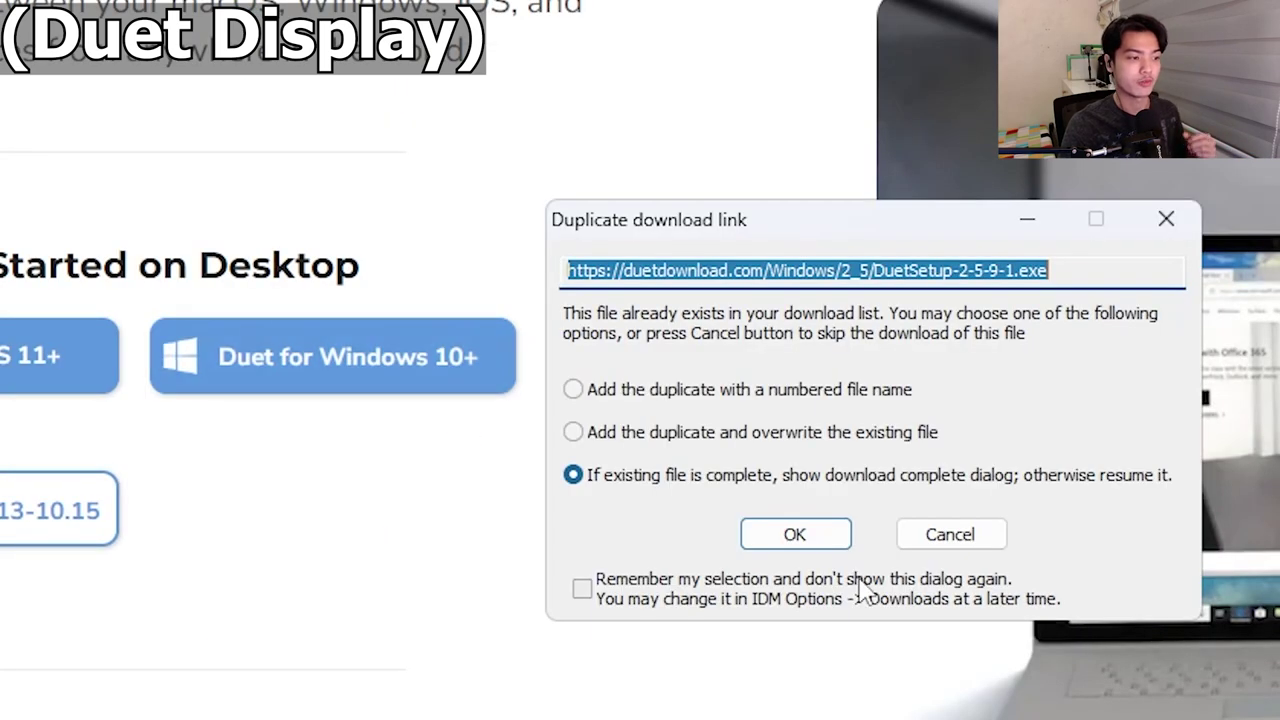
{"action": "left_click", "coordinate": [823, 532]}
{"action": "left_click", "coordinate": [612, 521]}
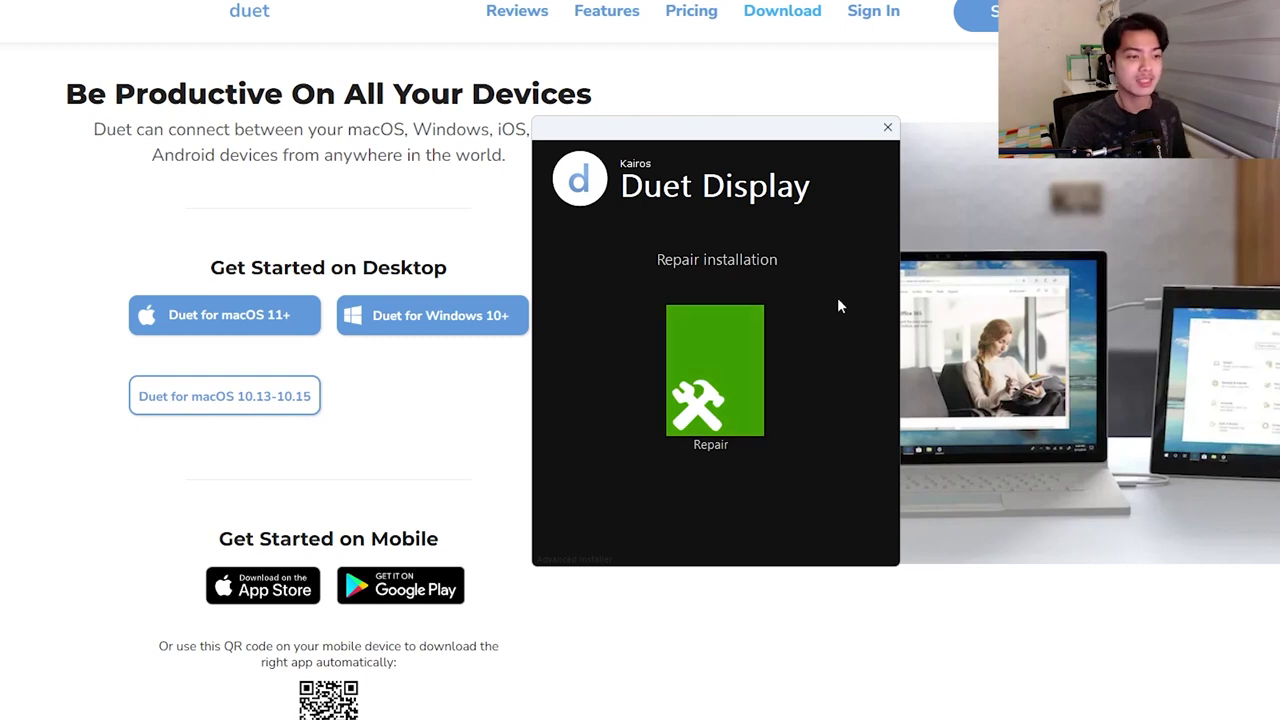
Cancel the Duet Display repair installation, confirm the cancellation and exit the installer.
{"action": "left_click", "coordinate": [886, 130]}
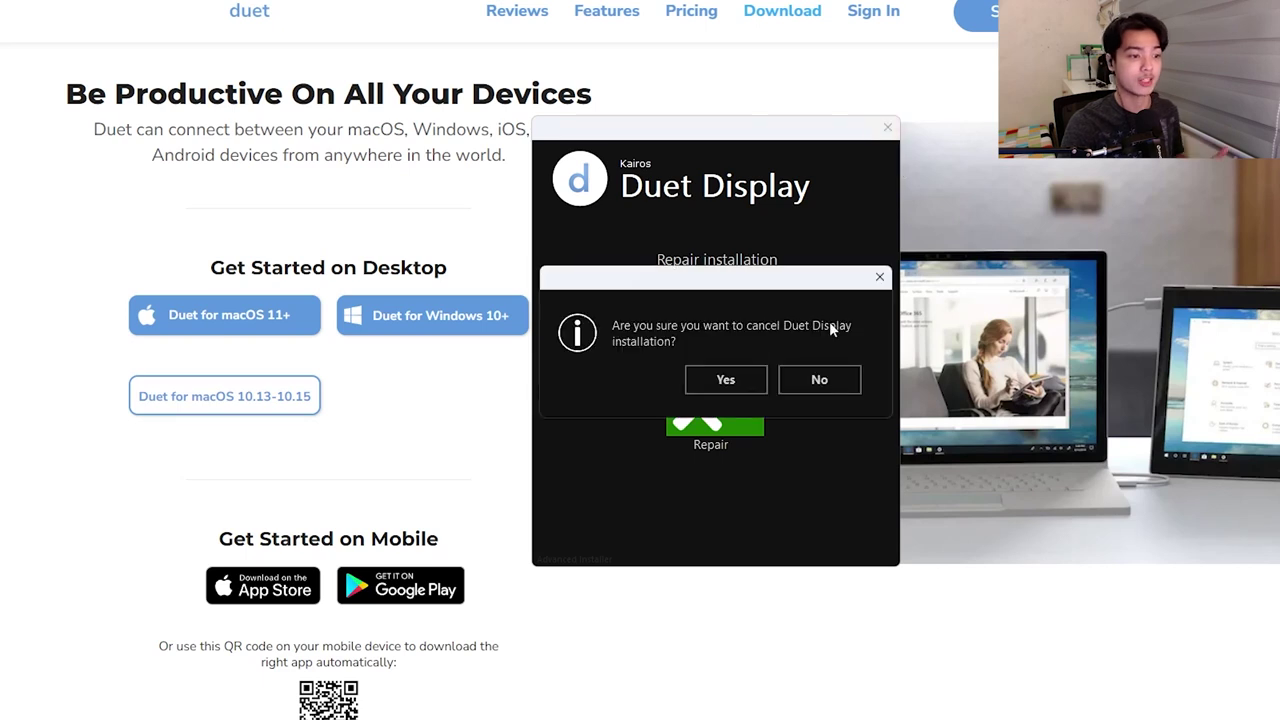
{"action": "left_click", "coordinate": [748, 387]}
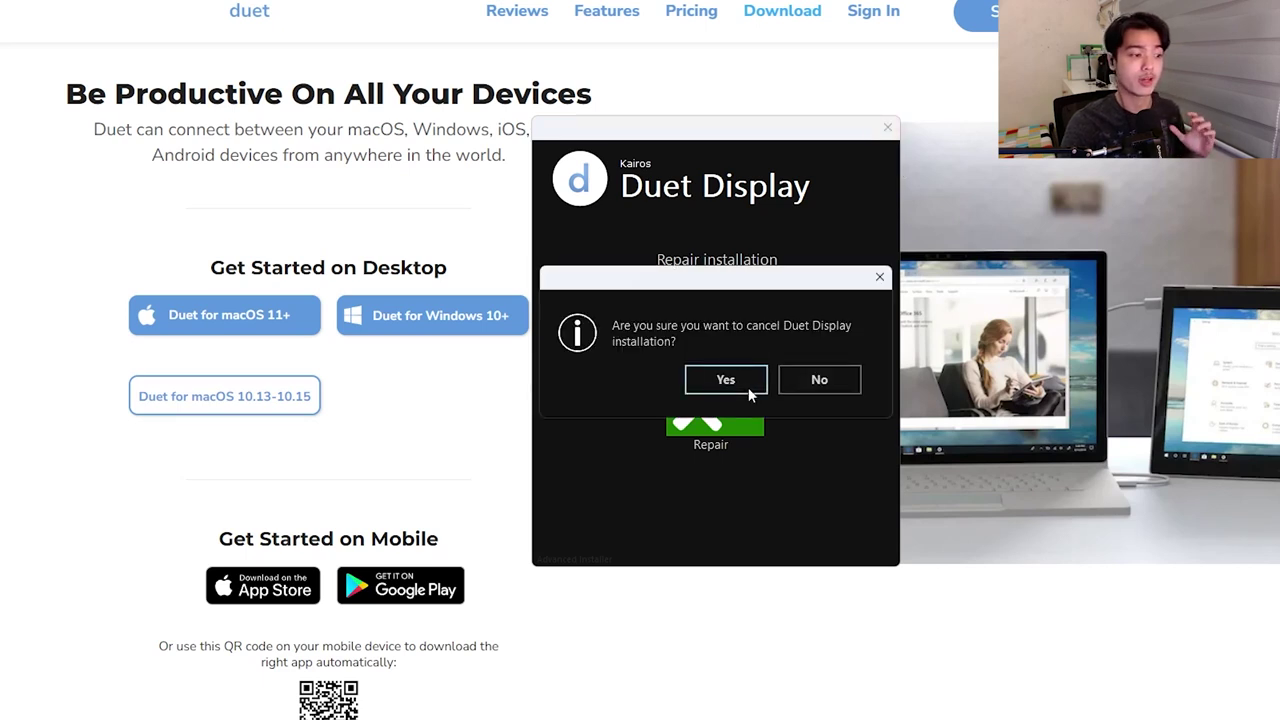
{"action": "left_click", "coordinate": [840, 534]}
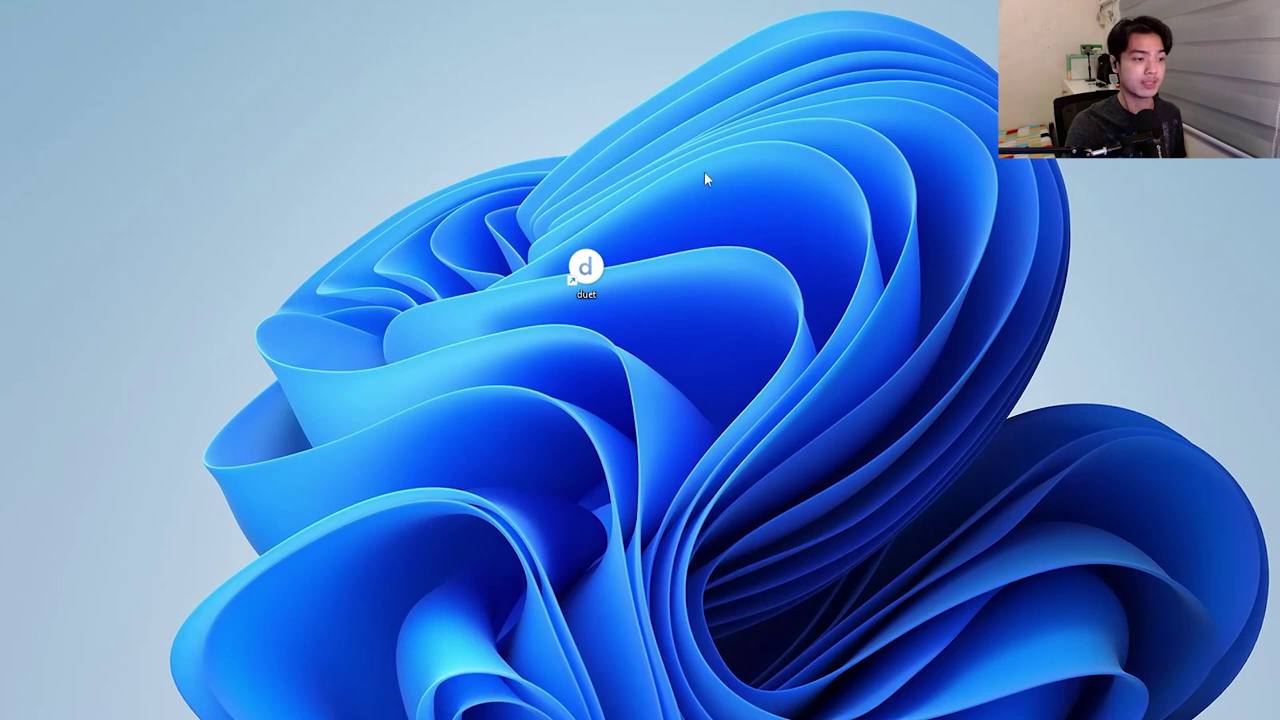
Launch duet from the desktop and decline sending diagnostic data.
{"action": "double_click", "coordinate": [586, 268]}
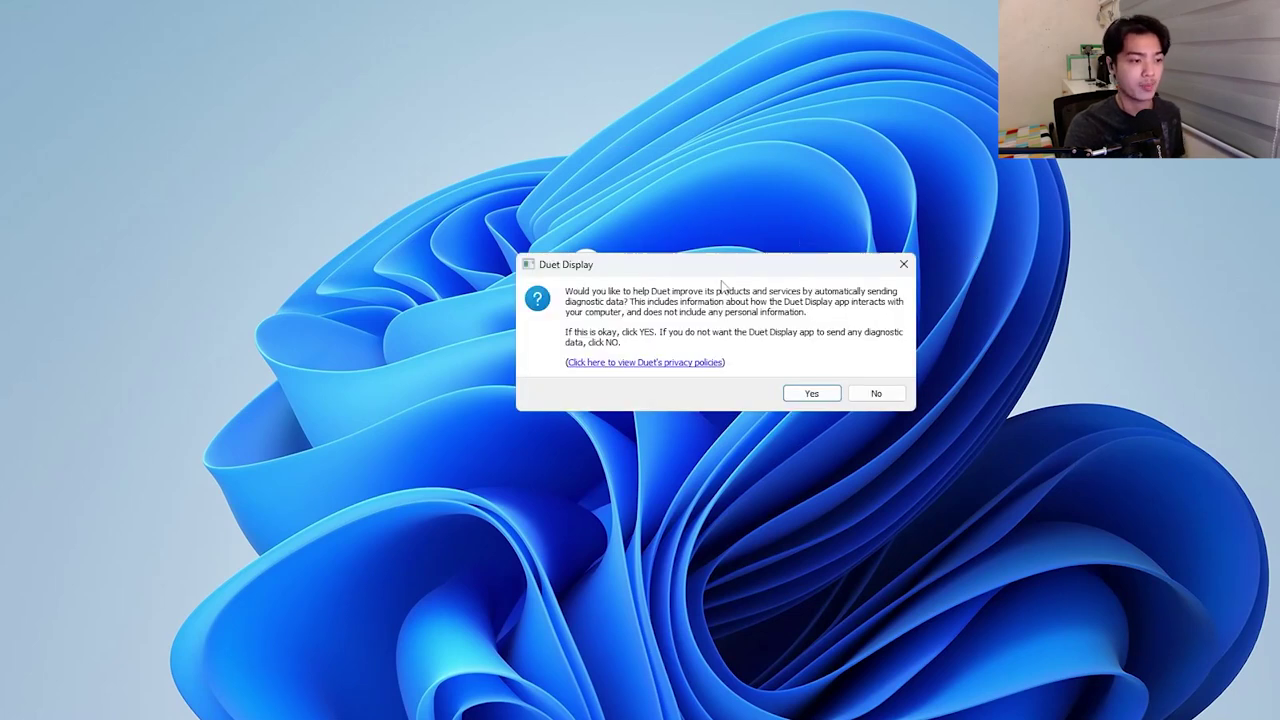
{"action": "left_click", "coordinate": [876, 394]}
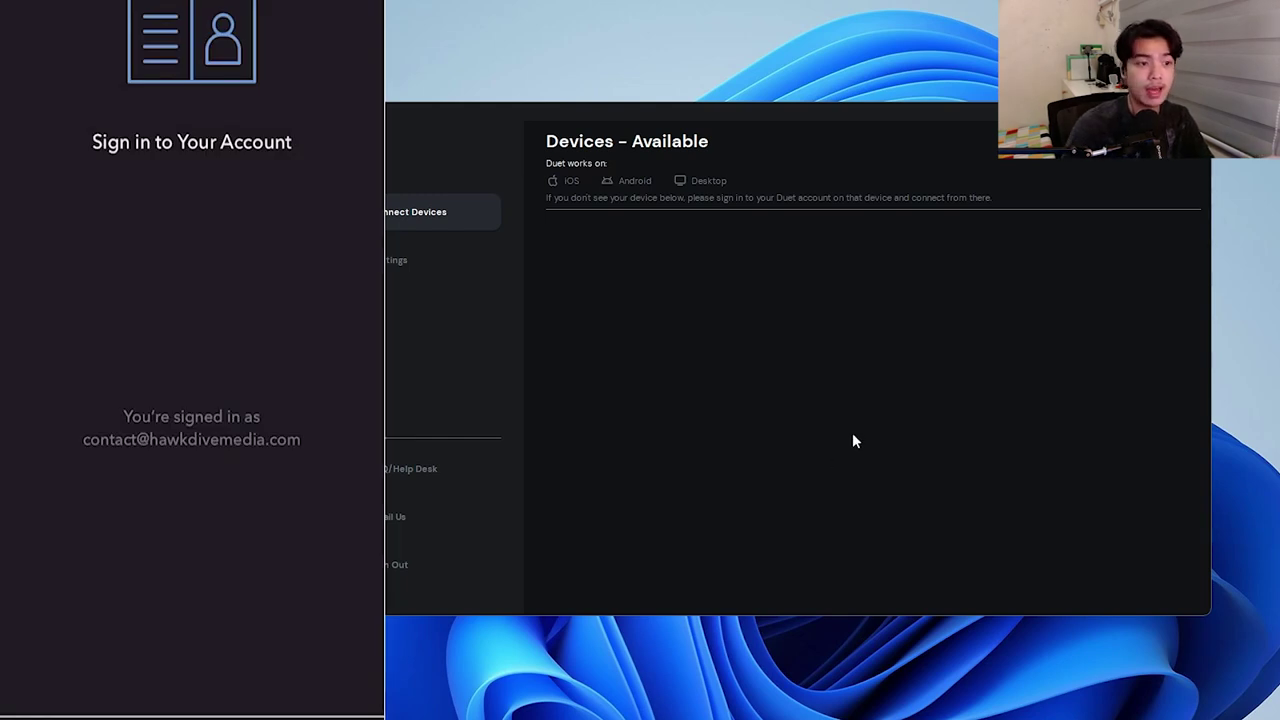
Move the Duet window toward the extended phone display and reposition it on the main desktop.
{"action": "left_click_drag", "start_coordinate": [955, 123], "coordinate": [1088, 125]}
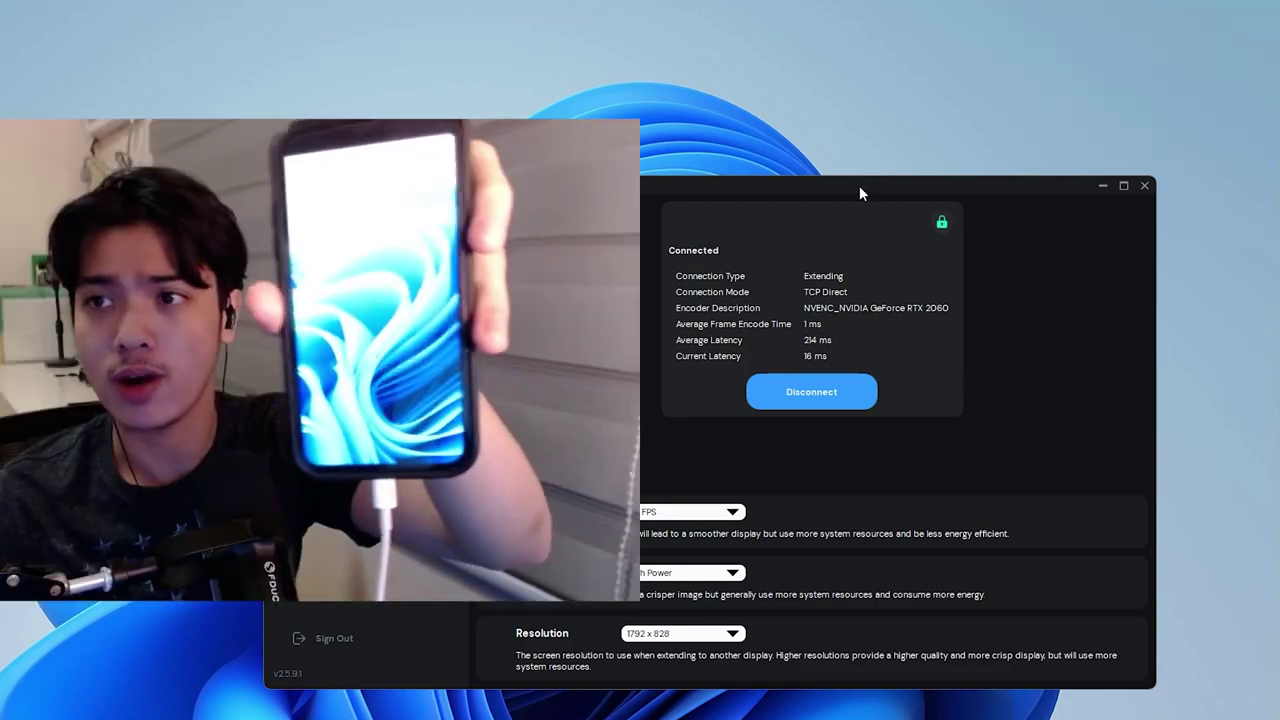
{"action": "left_click_drag", "start_coordinate": [859, 186], "coordinate": [1279, 282]}
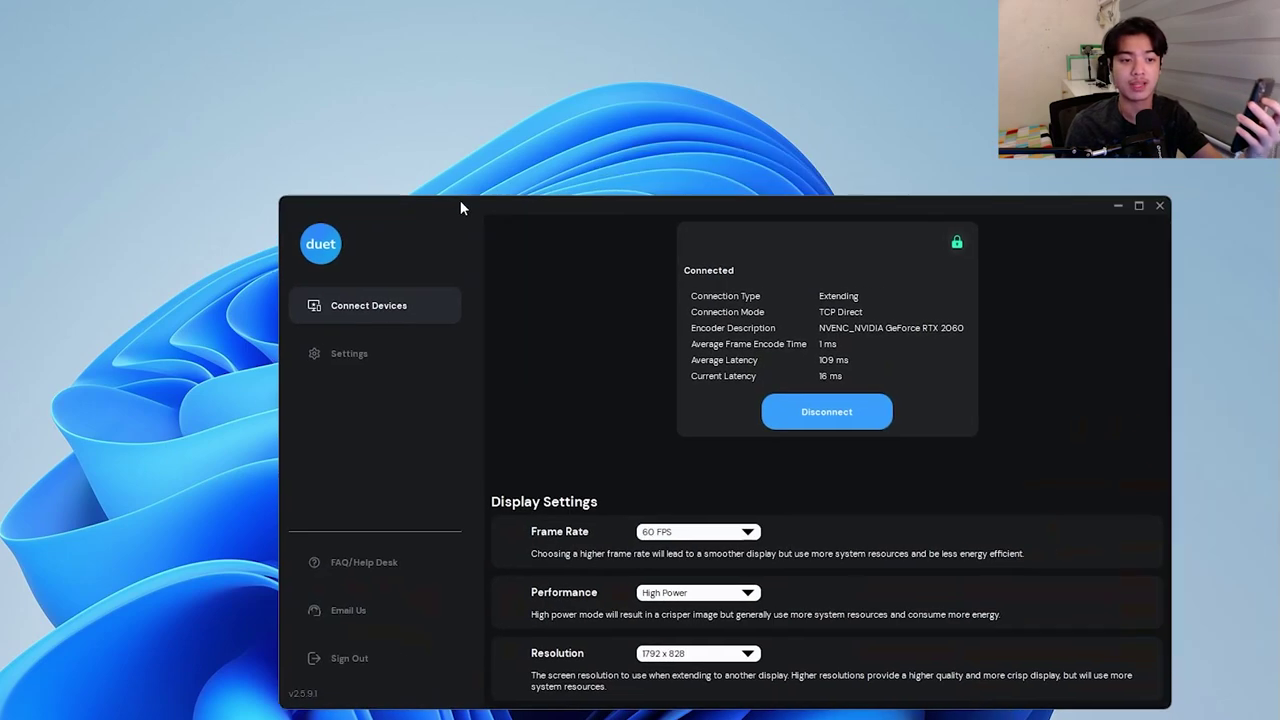
{"action": "left_click_drag", "start_coordinate": [460, 206], "coordinate": [437, 205]}
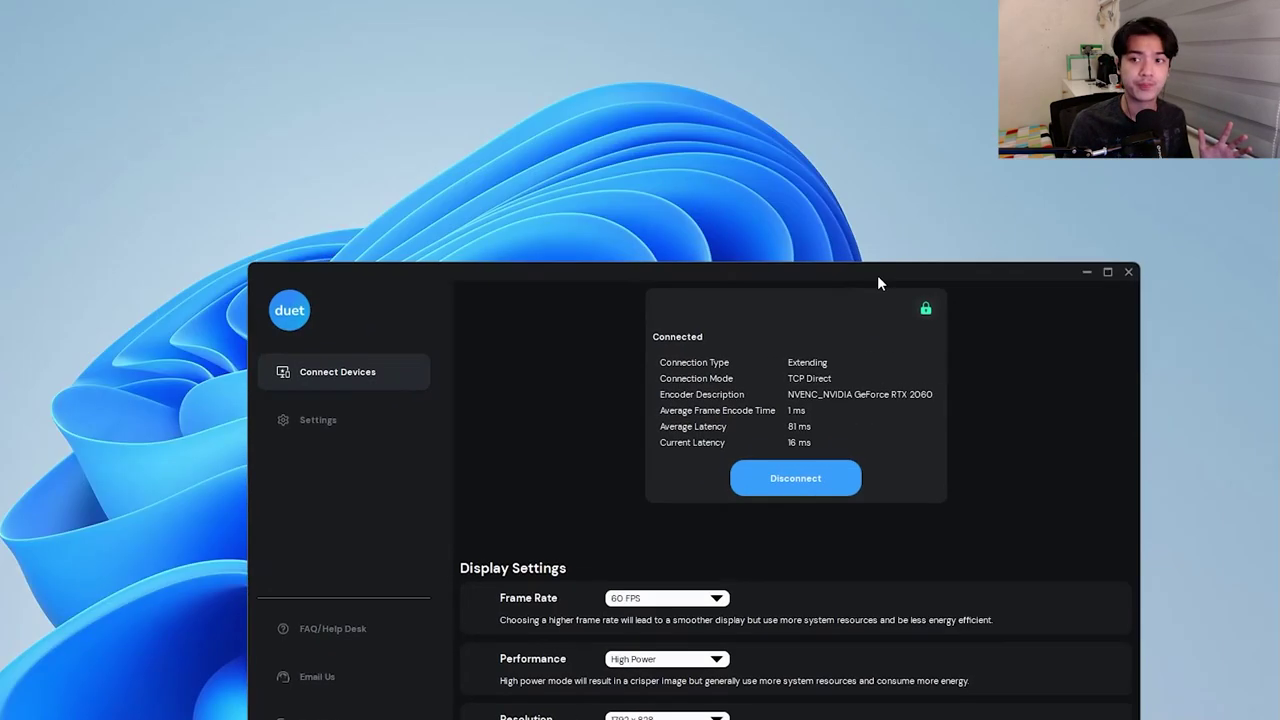
{"action": "left_click_drag", "start_coordinate": [761, 280], "coordinate": [702, 211]}
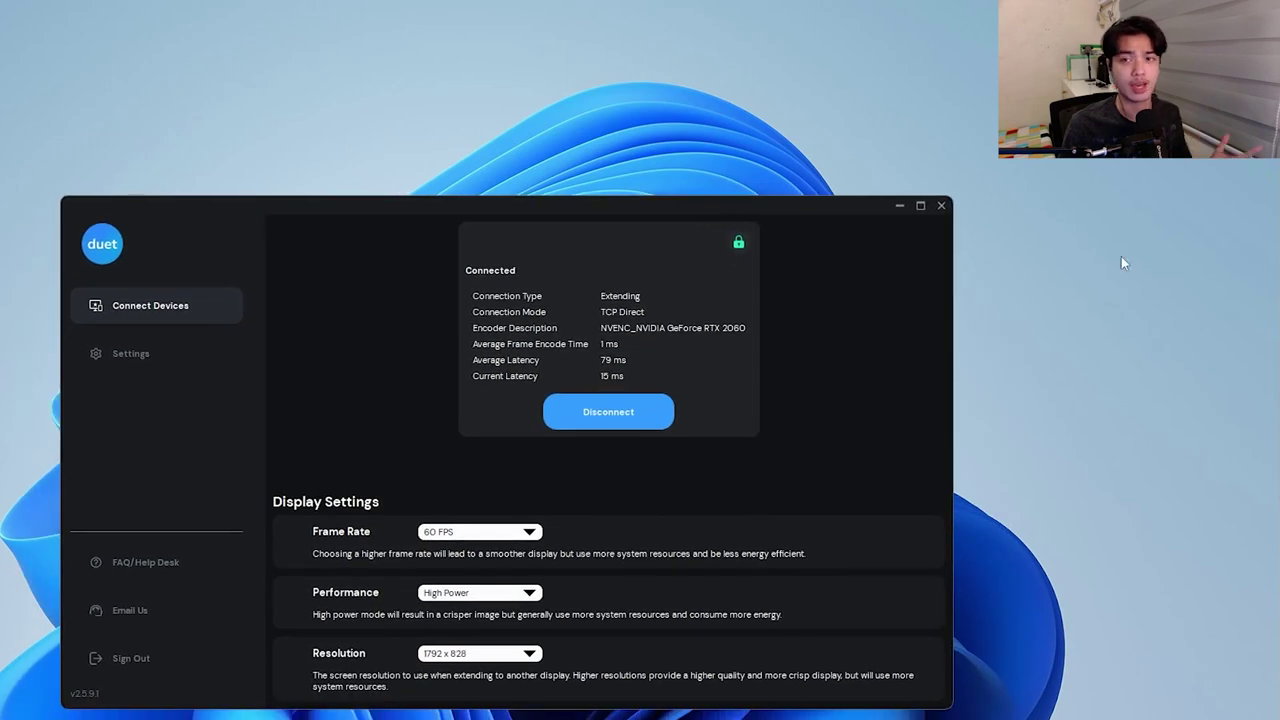
Examine the frame rate, performance and resolution choices in Duet's display settings, keeping High Power as the performance mode.
{"action": "left_click", "coordinate": [502, 533]}
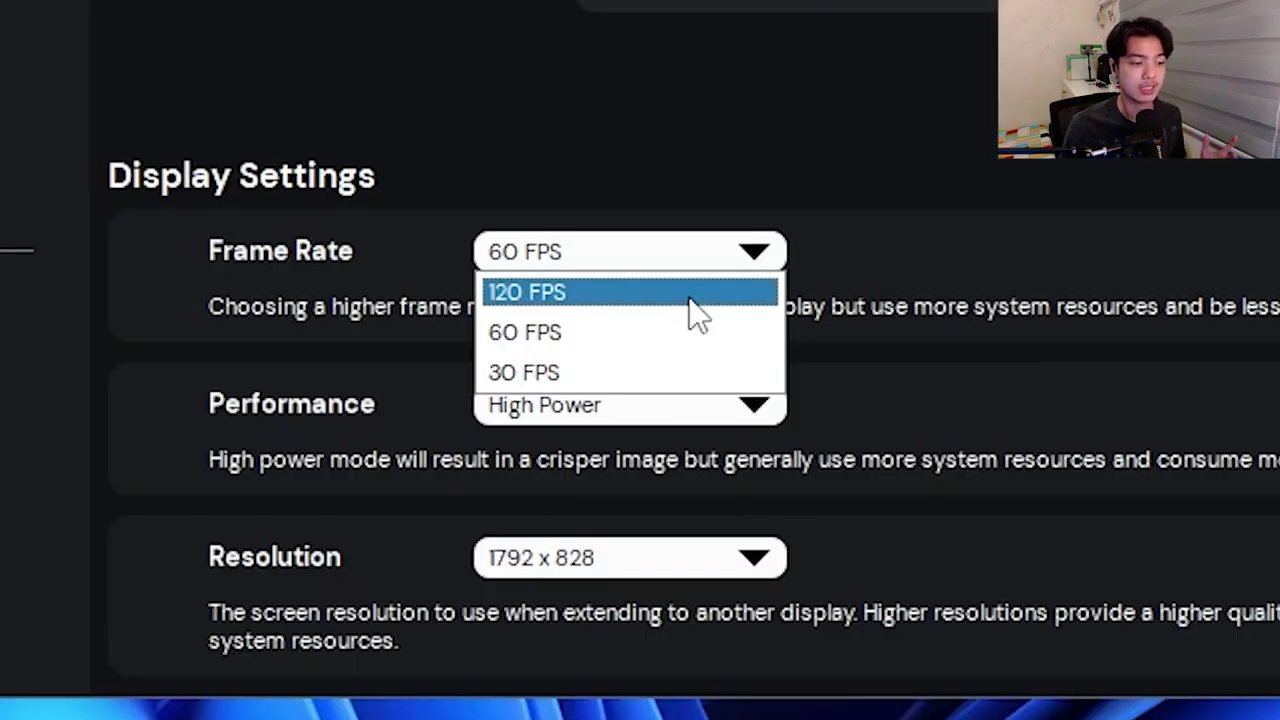
{"action": "left_click", "coordinate": [1234, 217]}
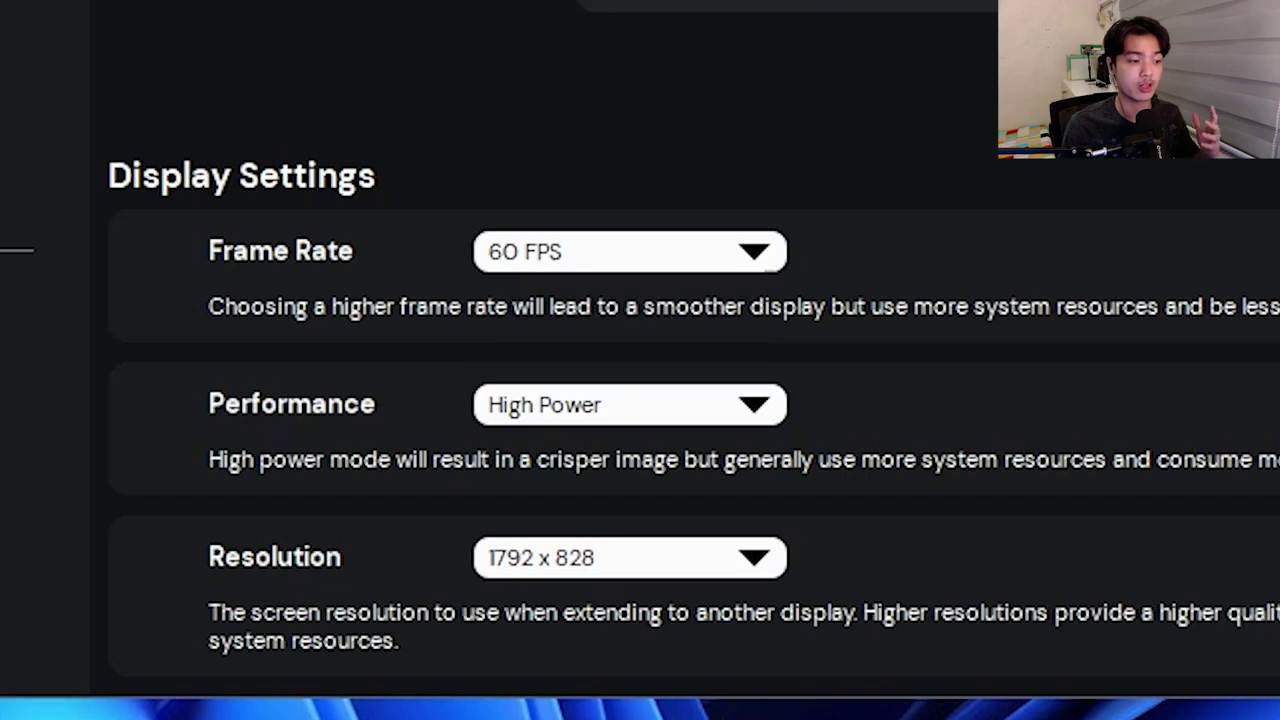
{"action": "left_click", "coordinate": [762, 410]}
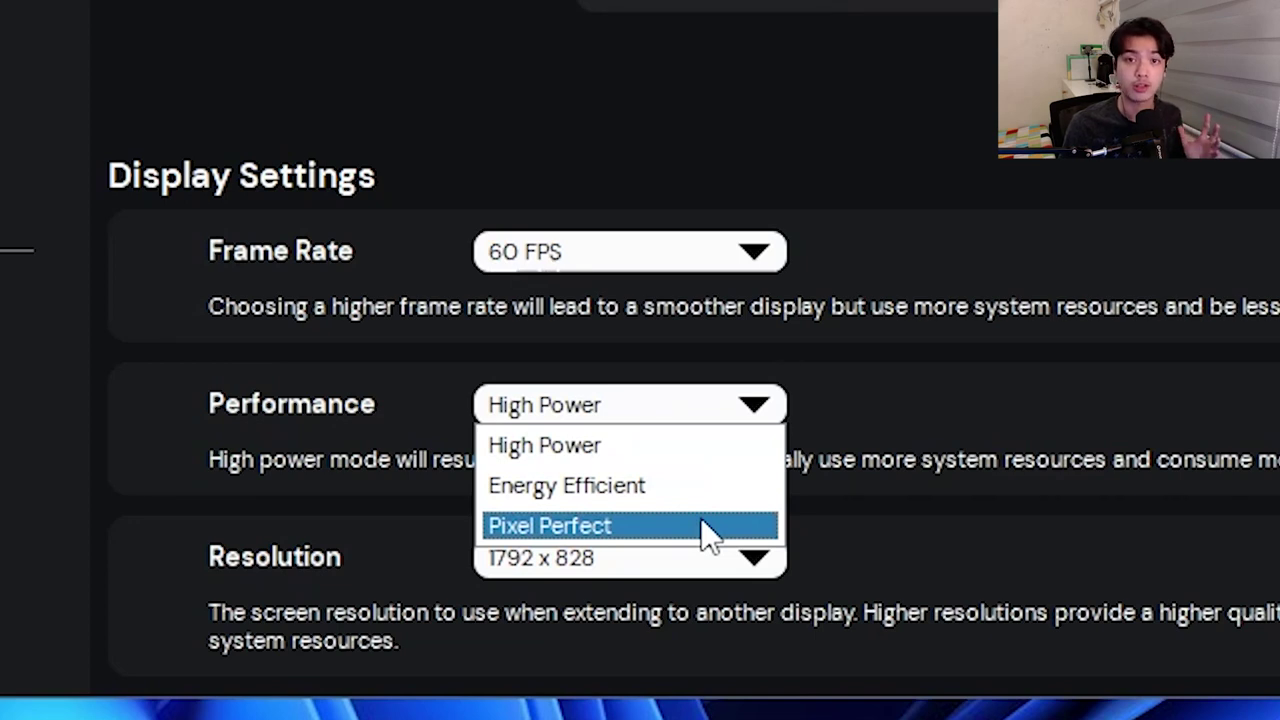
{"action": "left_click", "coordinate": [600, 445]}
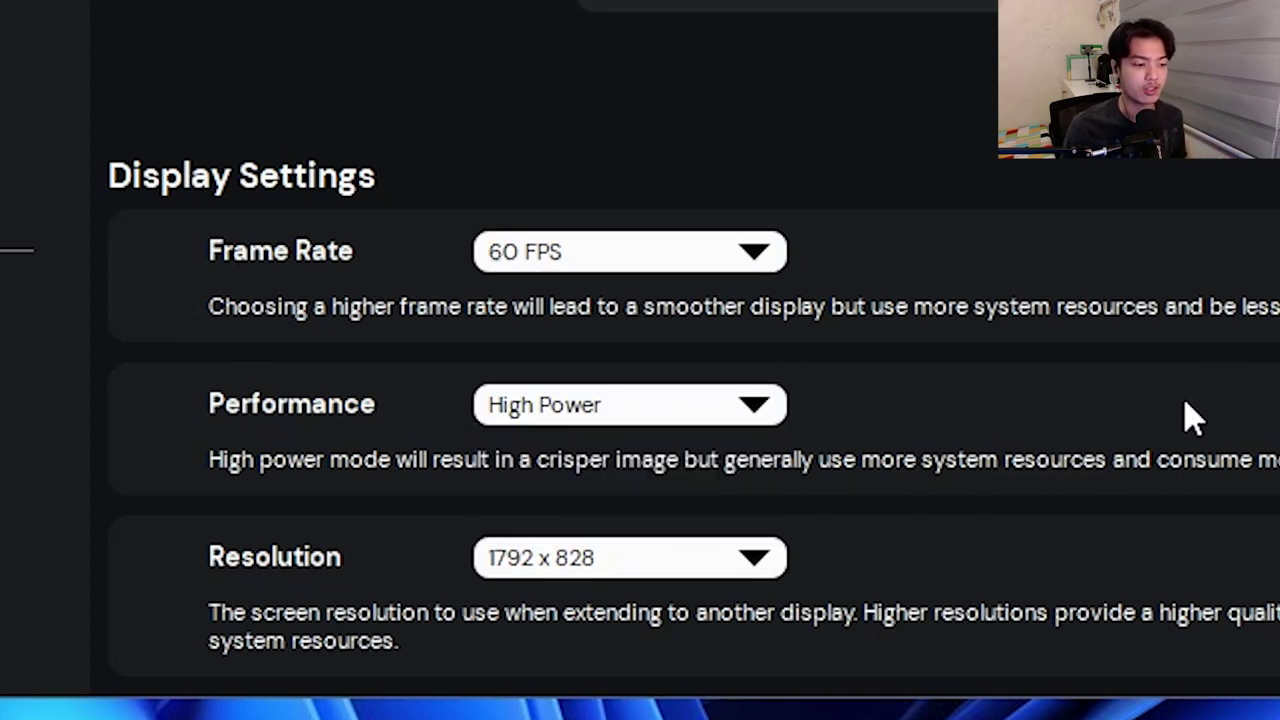
{"action": "left_click", "coordinate": [700, 570]}
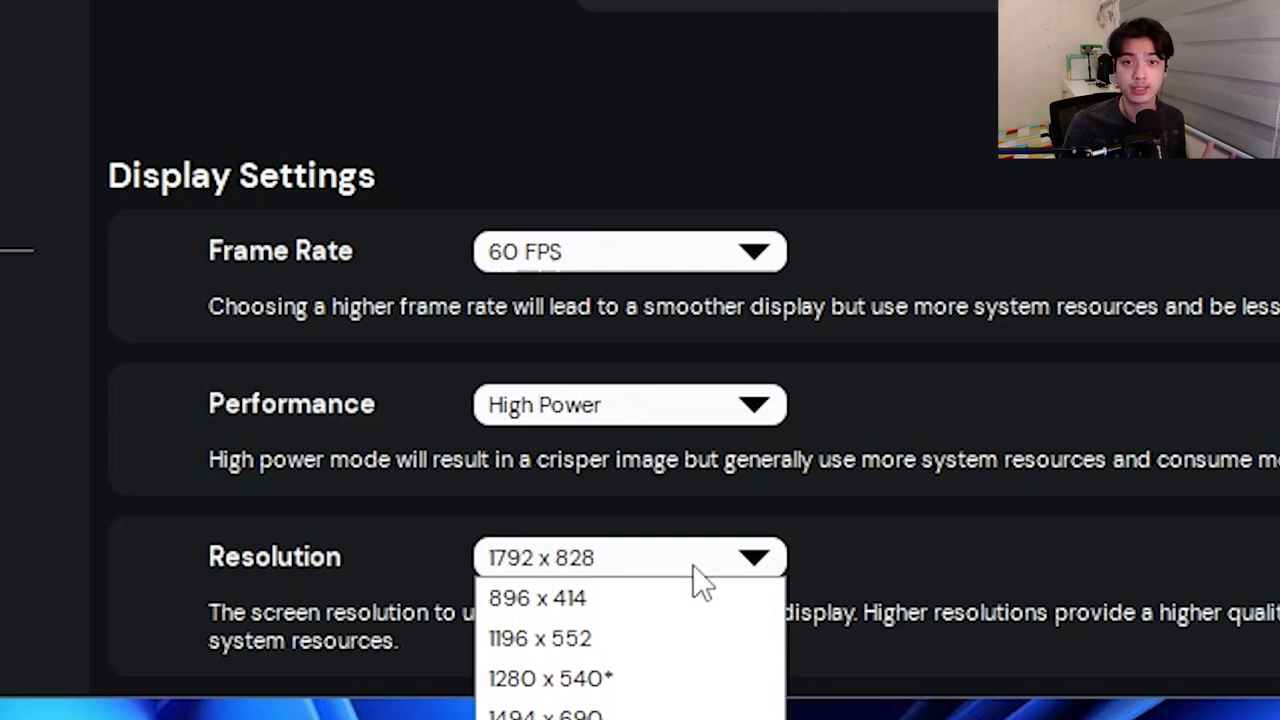
{"action": "left_click", "coordinate": [771, 560]}
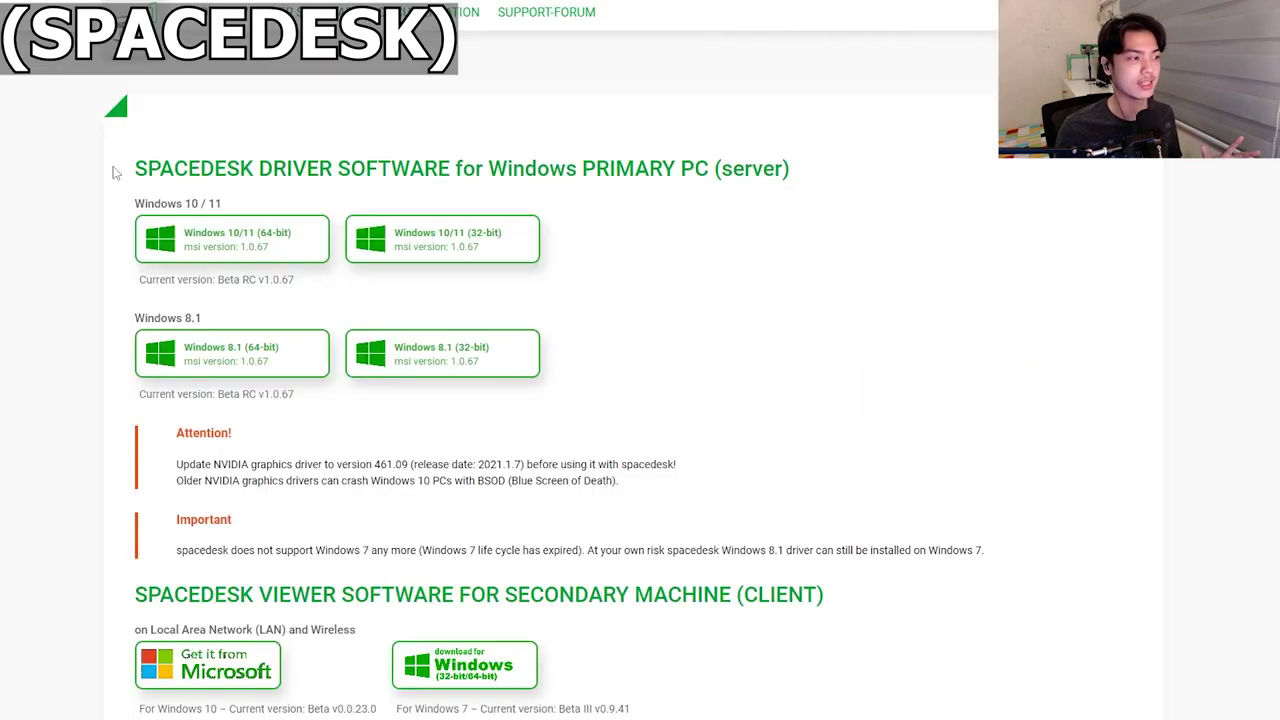
Examine the spacedesk download page's driver software for the primary PC and viewer software for the secondary machine.
{"action": "left_click_drag", "start_coordinate": [115, 172], "coordinate": [250, 160]}
{"action": "left_click", "coordinate": [840, 257]}
{"action": "left_click", "coordinate": [731, 238]}
{"action": "scroll", "coordinate": [750, 250], "scroll_direction": "down", "scroll_amount": 2}
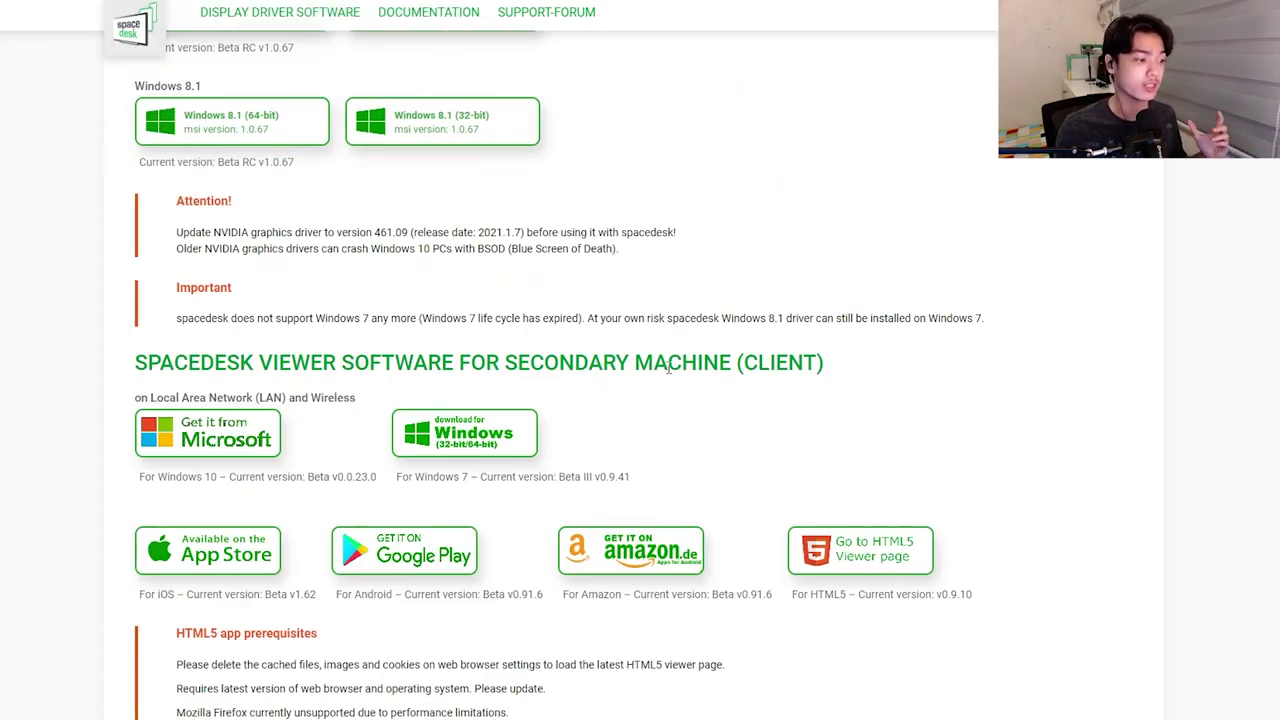
{"action": "scroll", "coordinate": [997, 381], "scroll_direction": "up", "scroll_amount": 1}
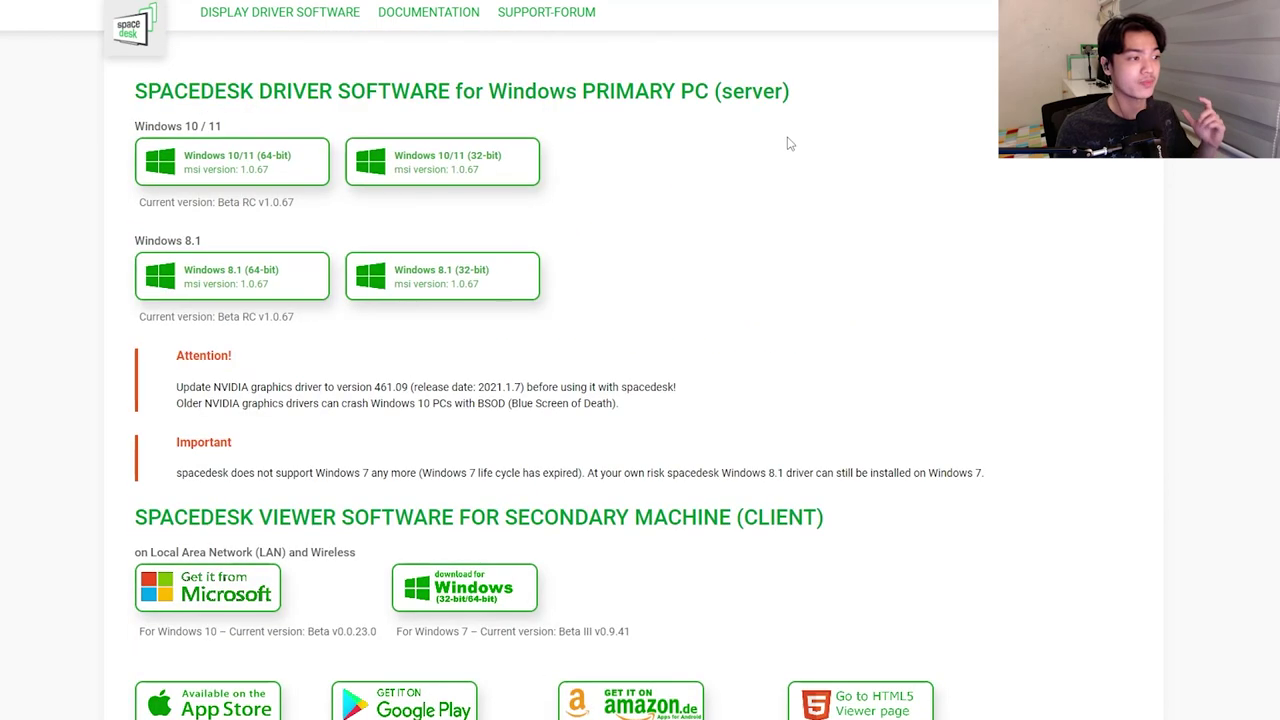
{"action": "left_click_drag", "start_coordinate": [815, 103], "coordinate": [160, 92]}
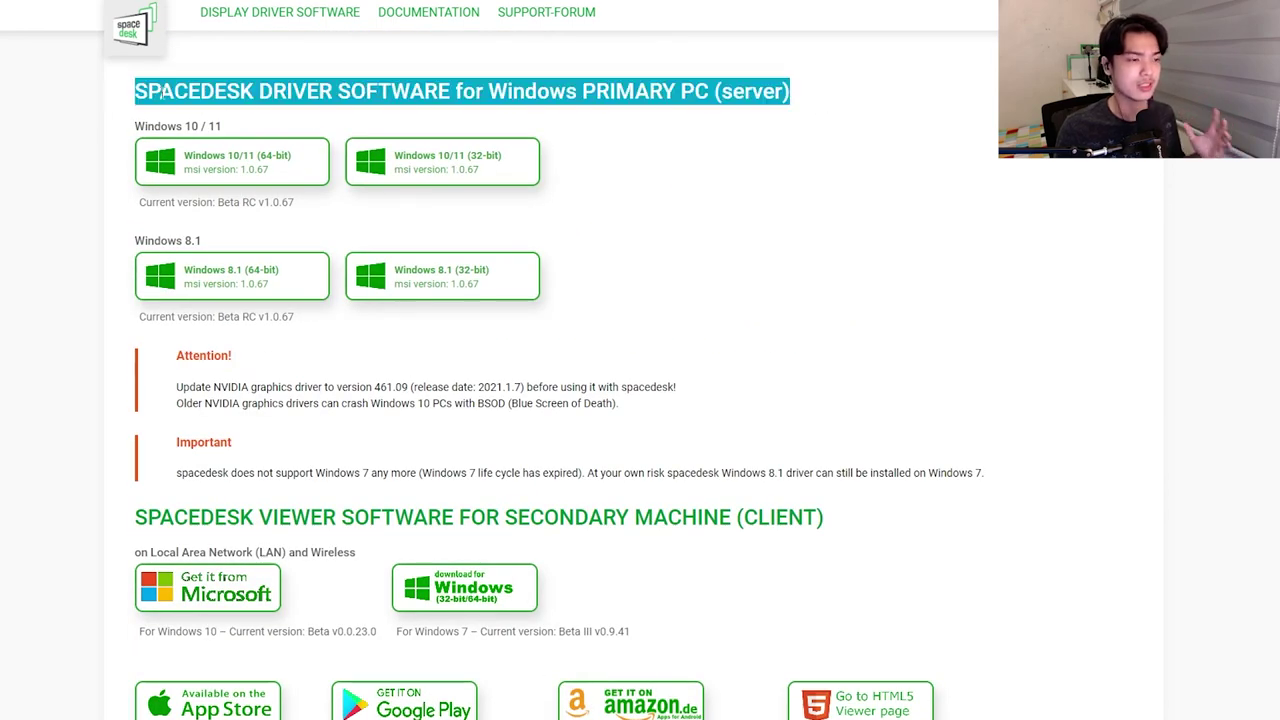
{"action": "left_click", "coordinate": [972, 166]}
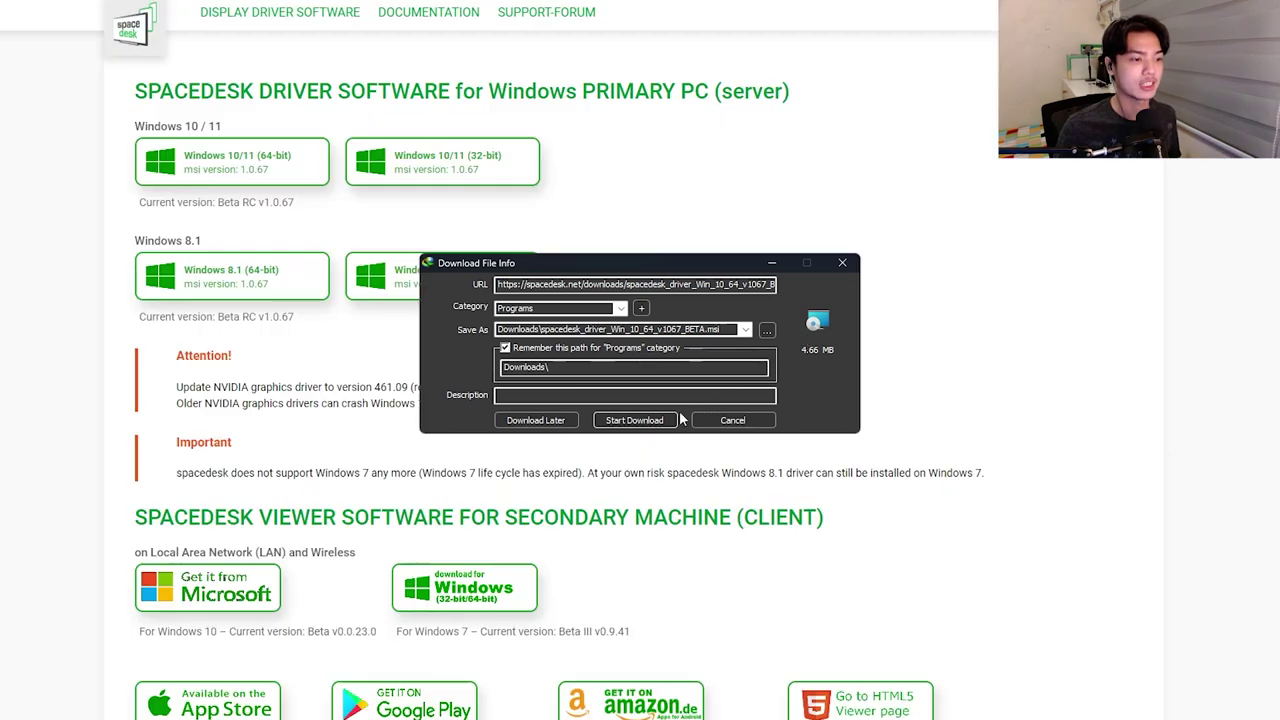
Download the 64-bit spacedesk driver for Windows 10/11 and install it to C:\Program Files\datronicsoft\.
{"action": "left_click", "coordinate": [634, 420]}
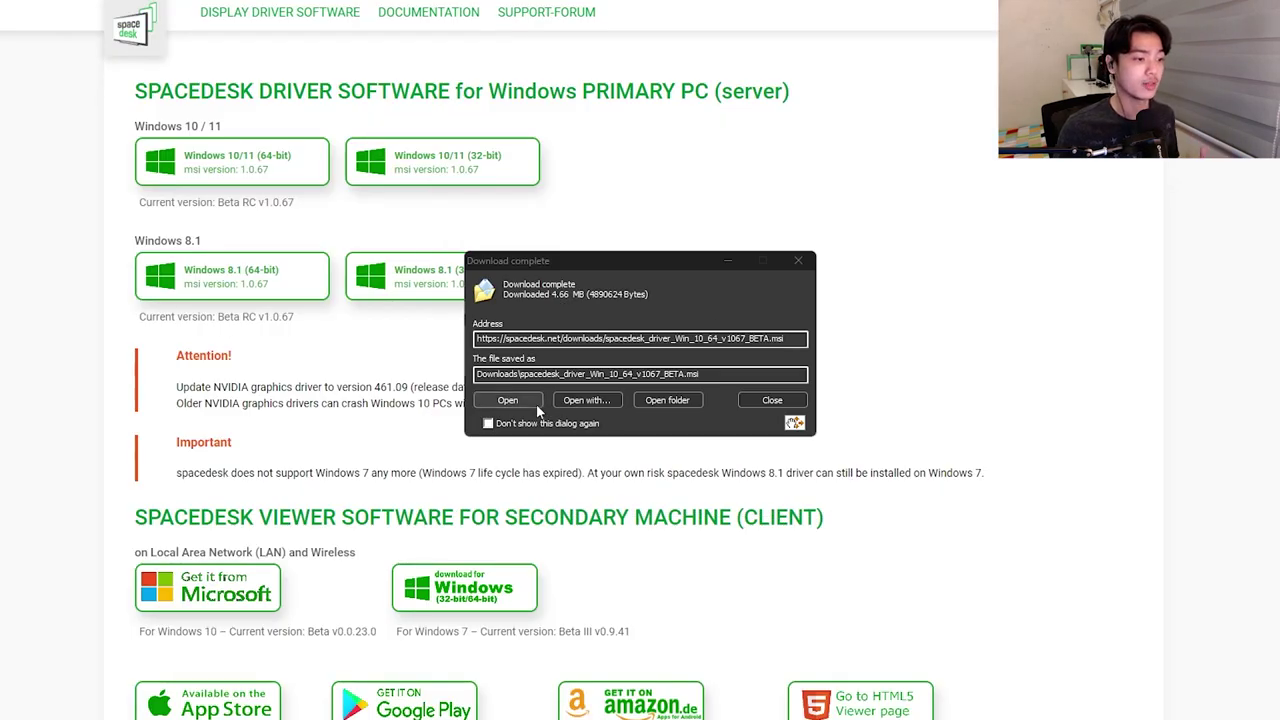
{"action": "left_click", "coordinate": [536, 406]}
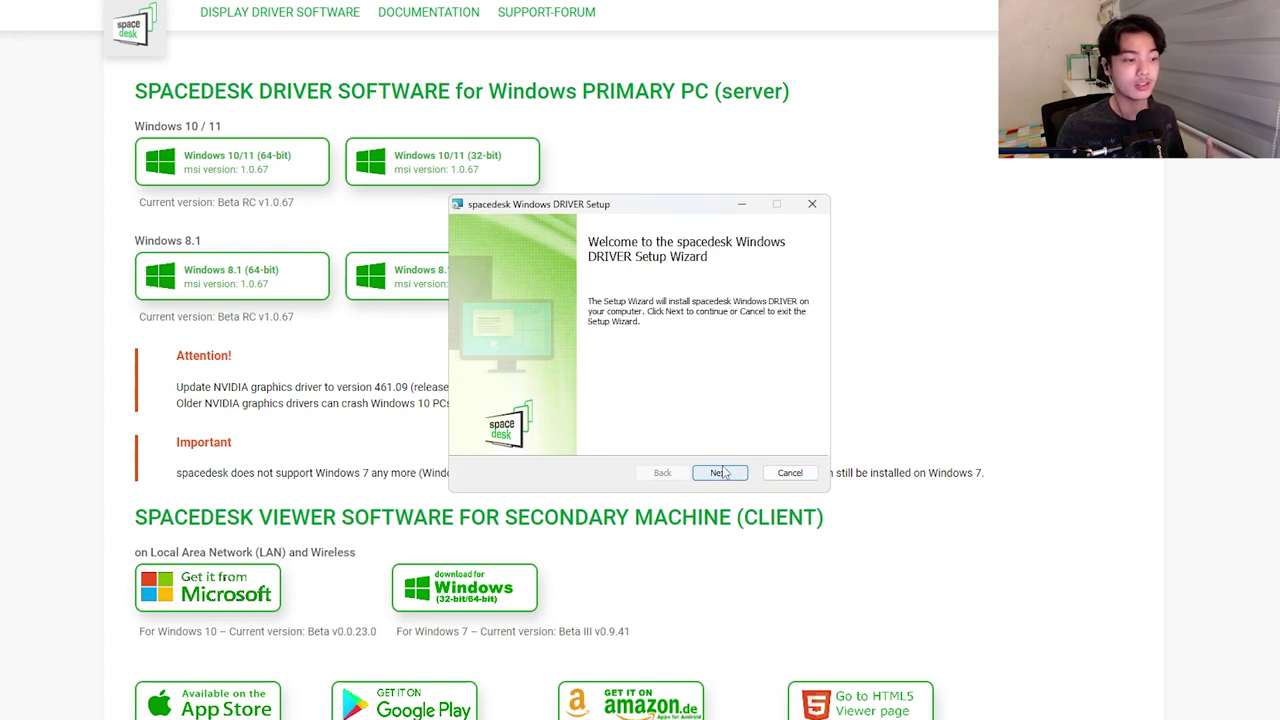
{"action": "left_click", "coordinate": [722, 472]}
{"action": "left_click", "coordinate": [560, 440]}
{"action": "left_click", "coordinate": [722, 472]}
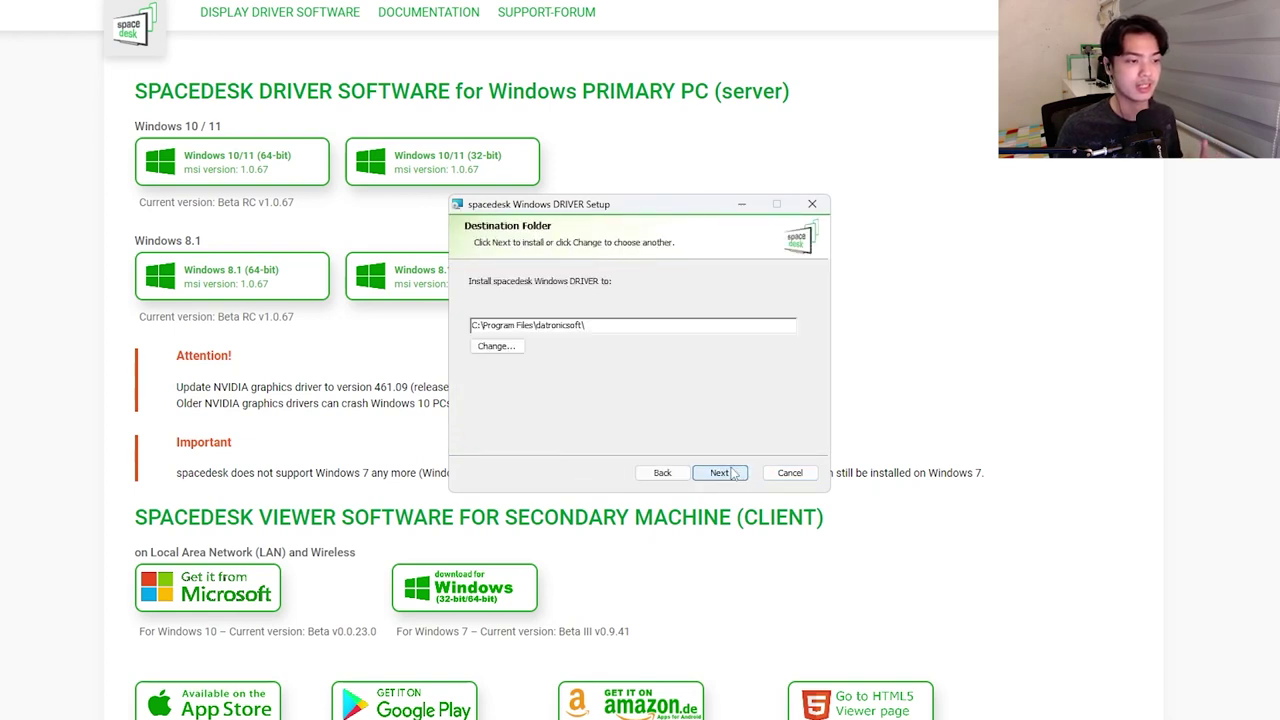
{"action": "left_click", "coordinate": [722, 472]}
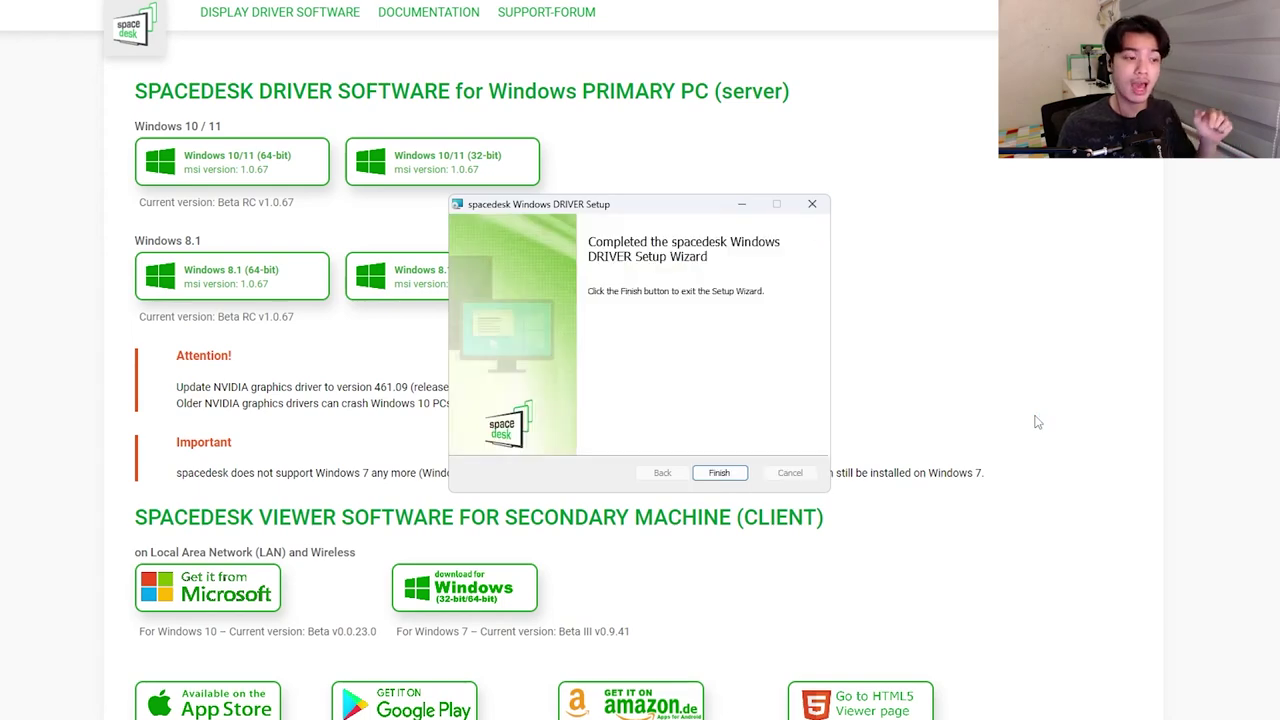
{"action": "left_click", "coordinate": [722, 472]}
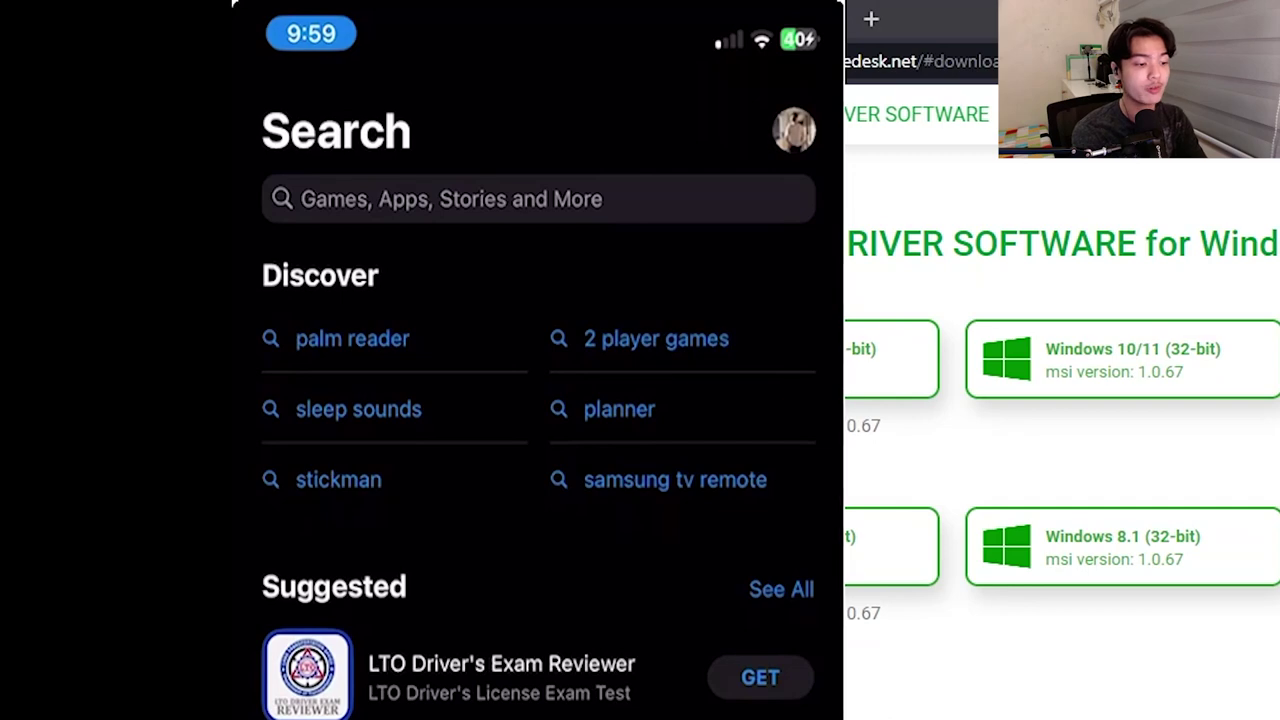
Search the iPhone's App Store for spacedesk and open the spacedesk (multi monitor app) page.
{"action": "left_click", "coordinate": [450, 199]}
{"action": "type", "text": "spacedesk"}
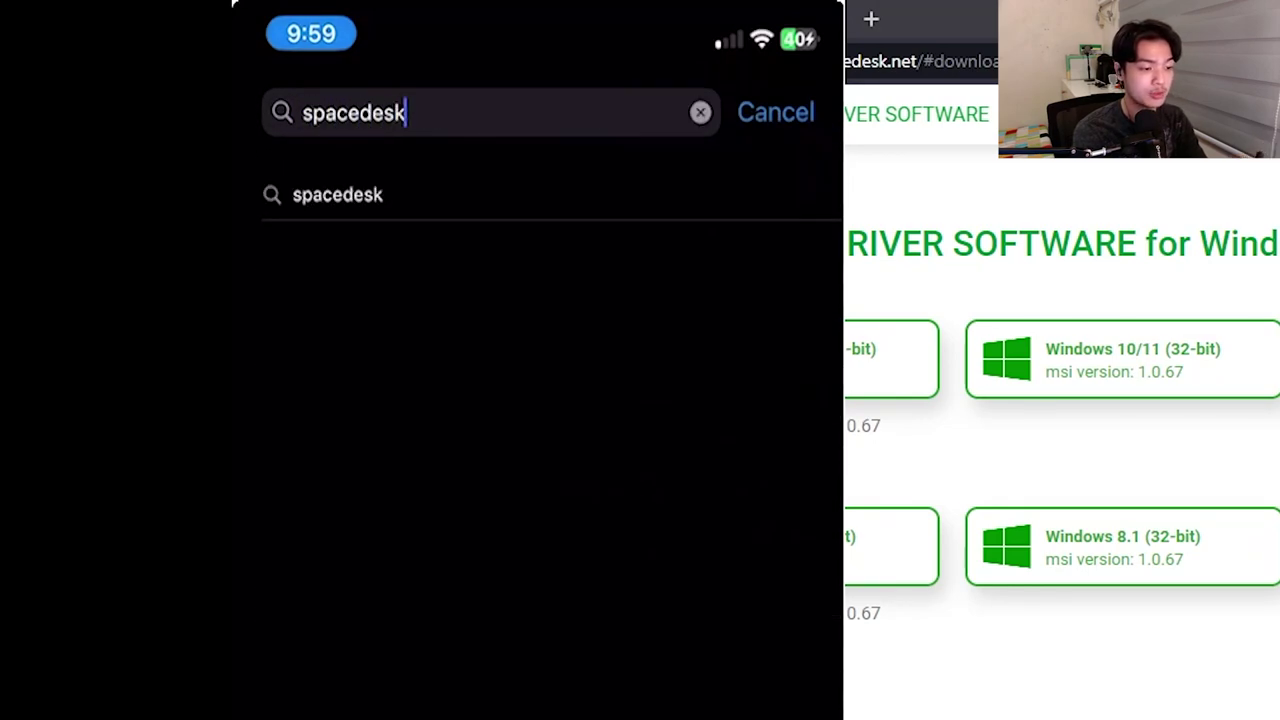
{"action": "key", "text": "Return"}
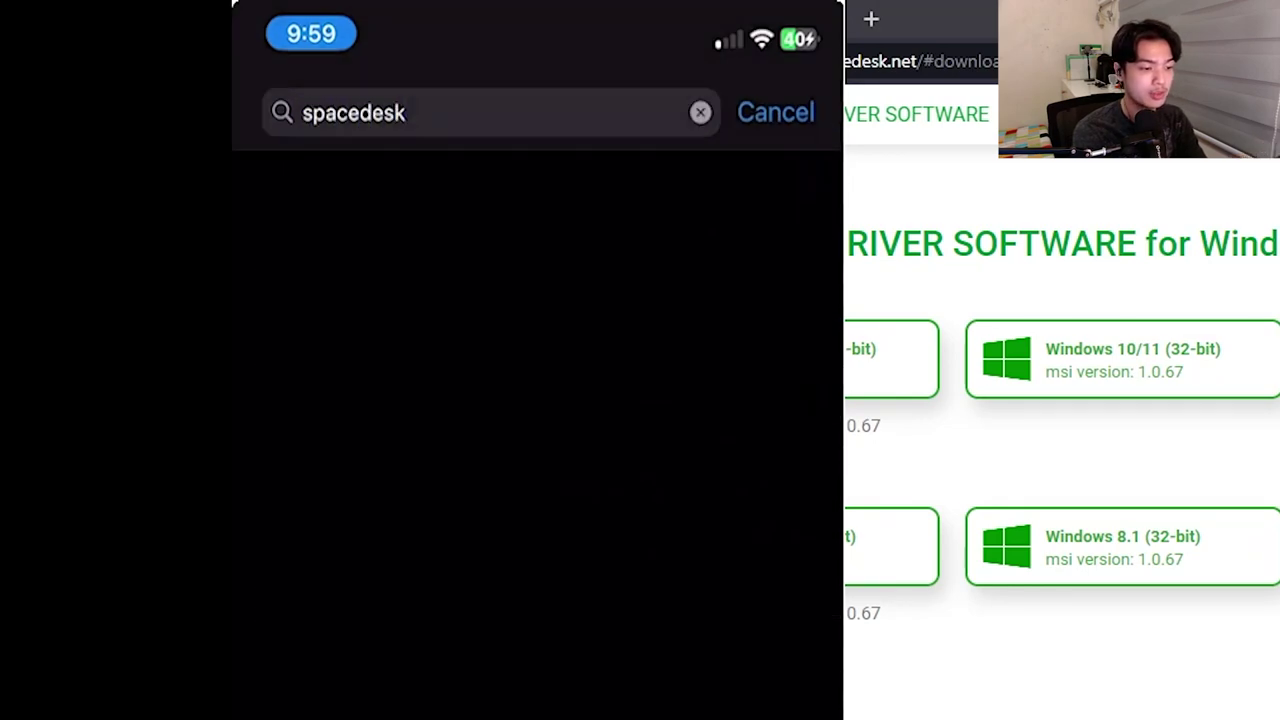
{"action": "left_click", "coordinate": [450, 220]}
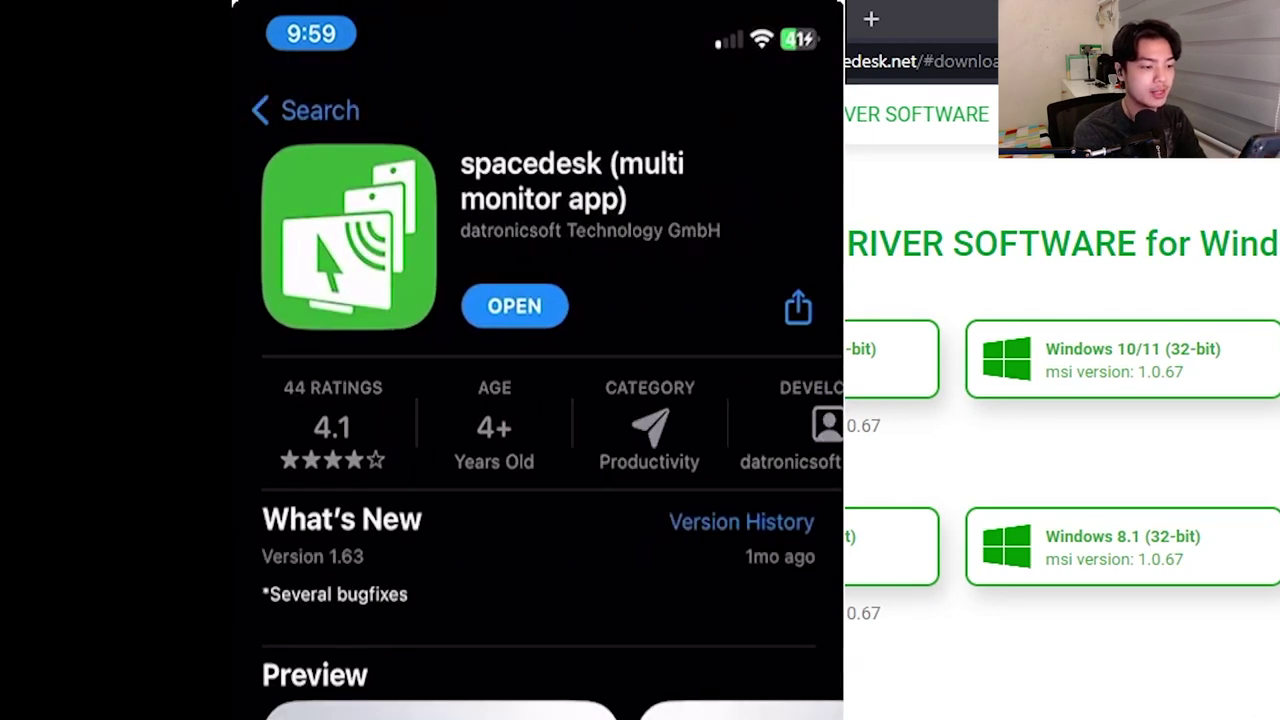
{"action": "scroll", "coordinate": [550, 420], "scroll_direction": "down", "scroll_amount": 2}
{"action": "scroll", "coordinate": [550, 420], "scroll_direction": "up", "scroll_amount": 3}
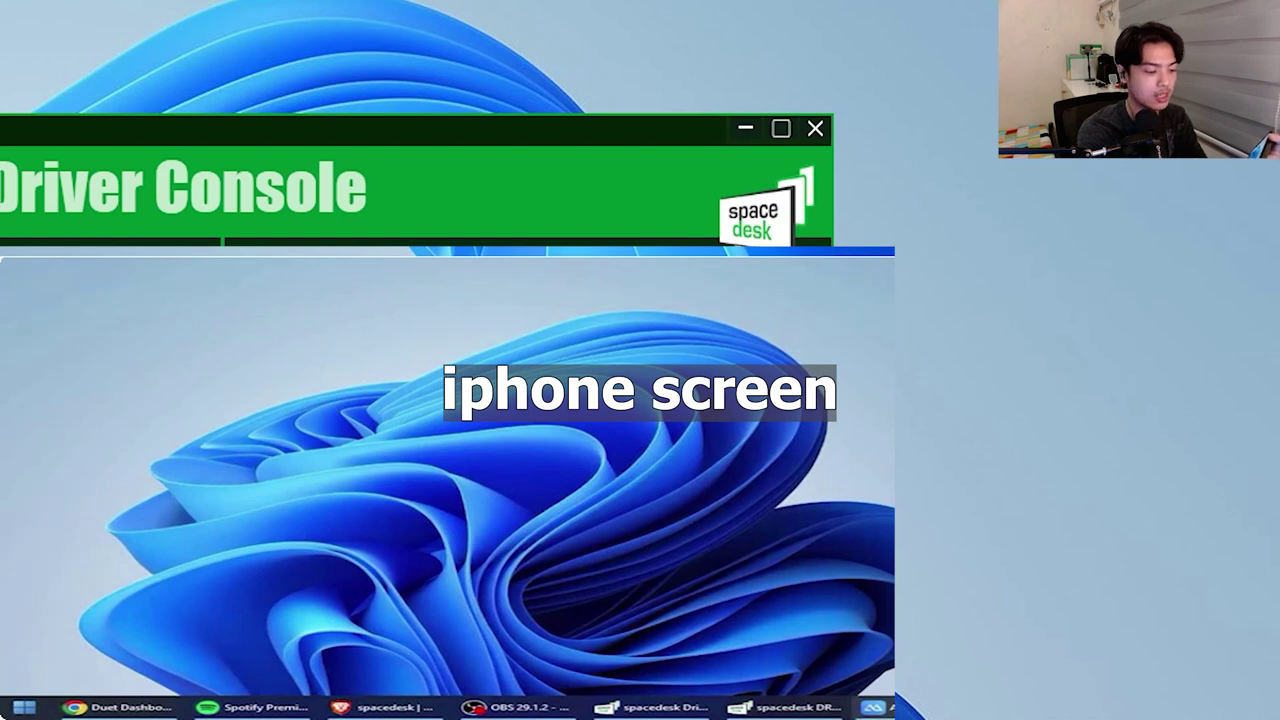
Move the spacedesk browser window onto the iPhone display, maximized, and dismiss the Leaving display prompt to stay connected.
{"action": "key", "text": "alt+Tab"}
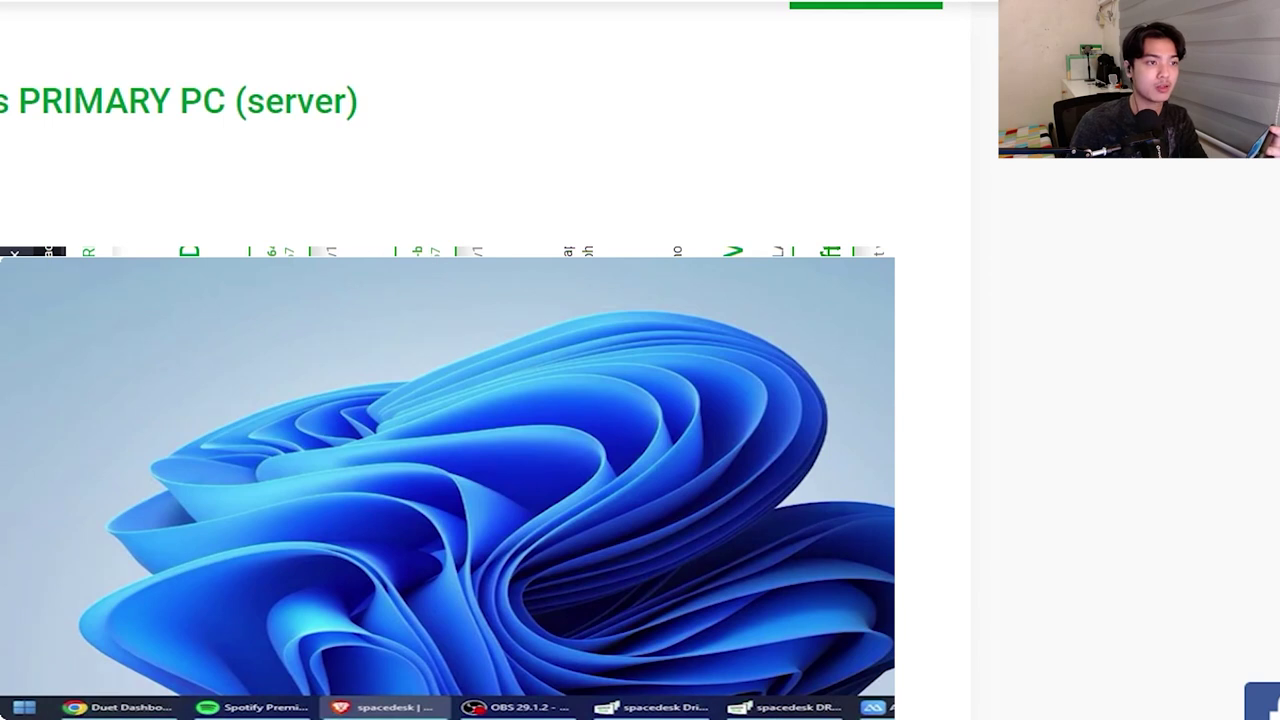
{"action": "left_click_drag", "start_coordinate": [470, 545], "coordinate": [631, 545]}
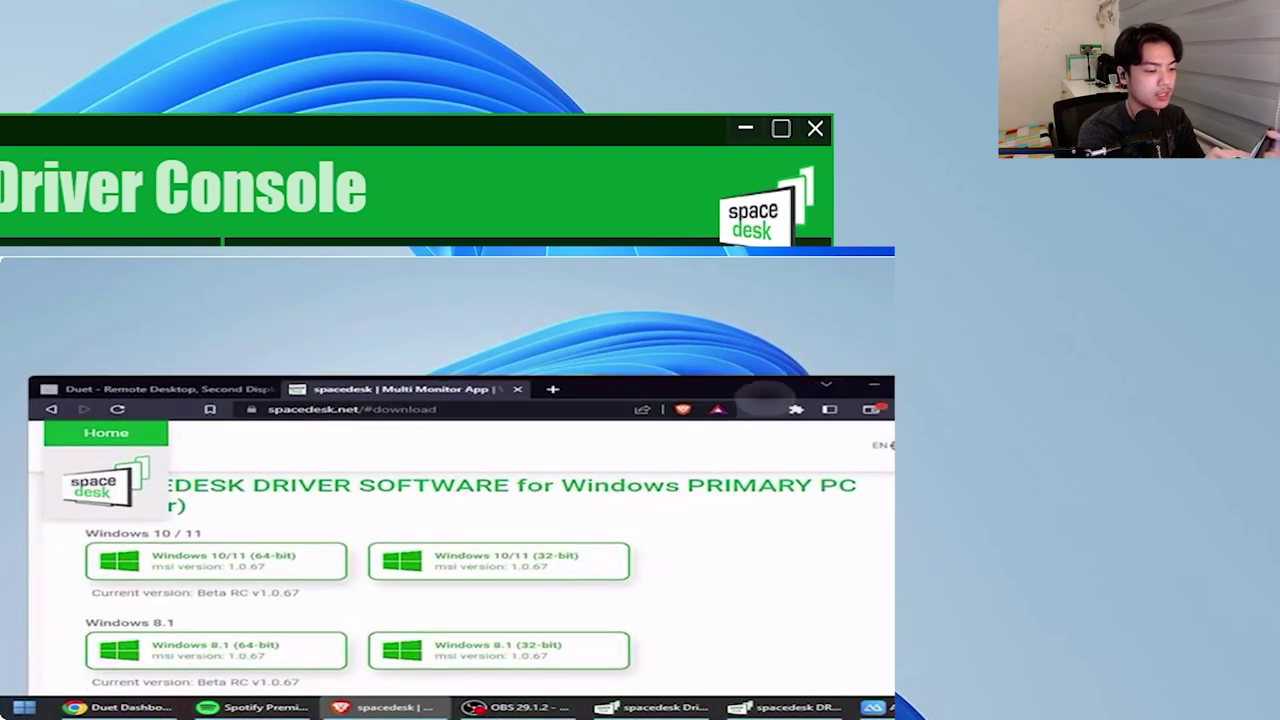
{"action": "left_click", "coordinate": [770, 409]}
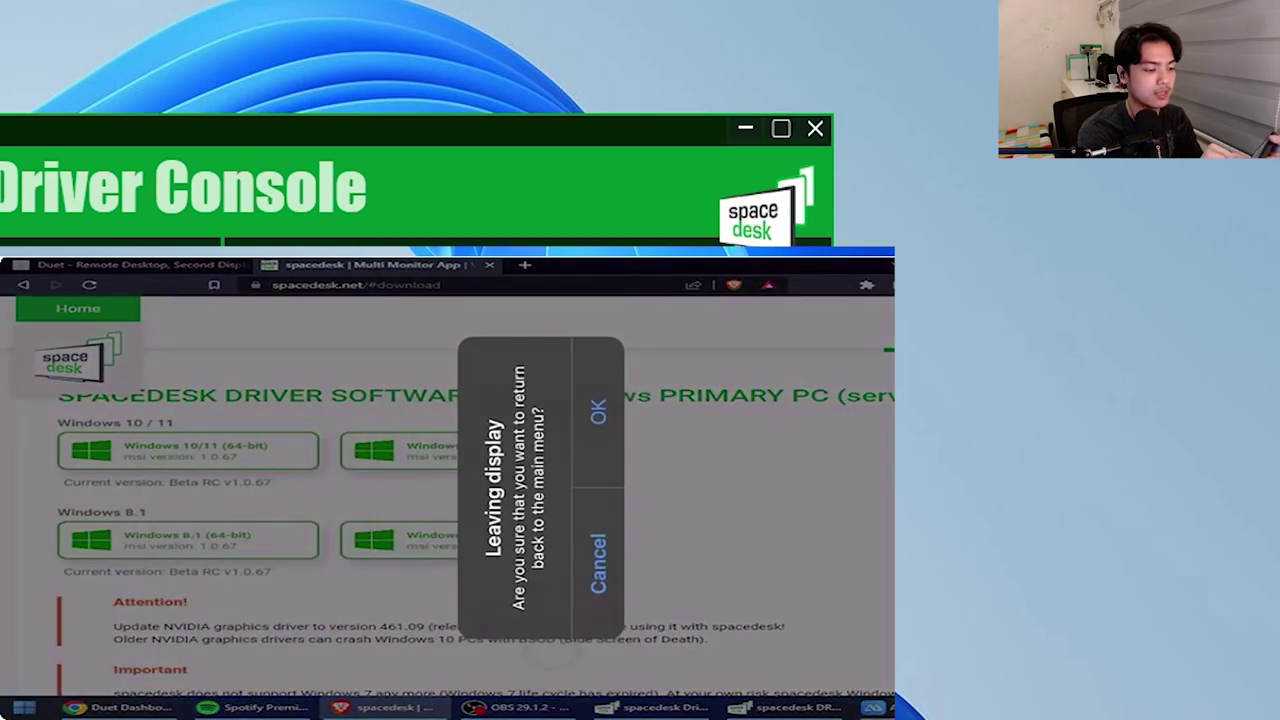
{"action": "key", "text": "Escape"}
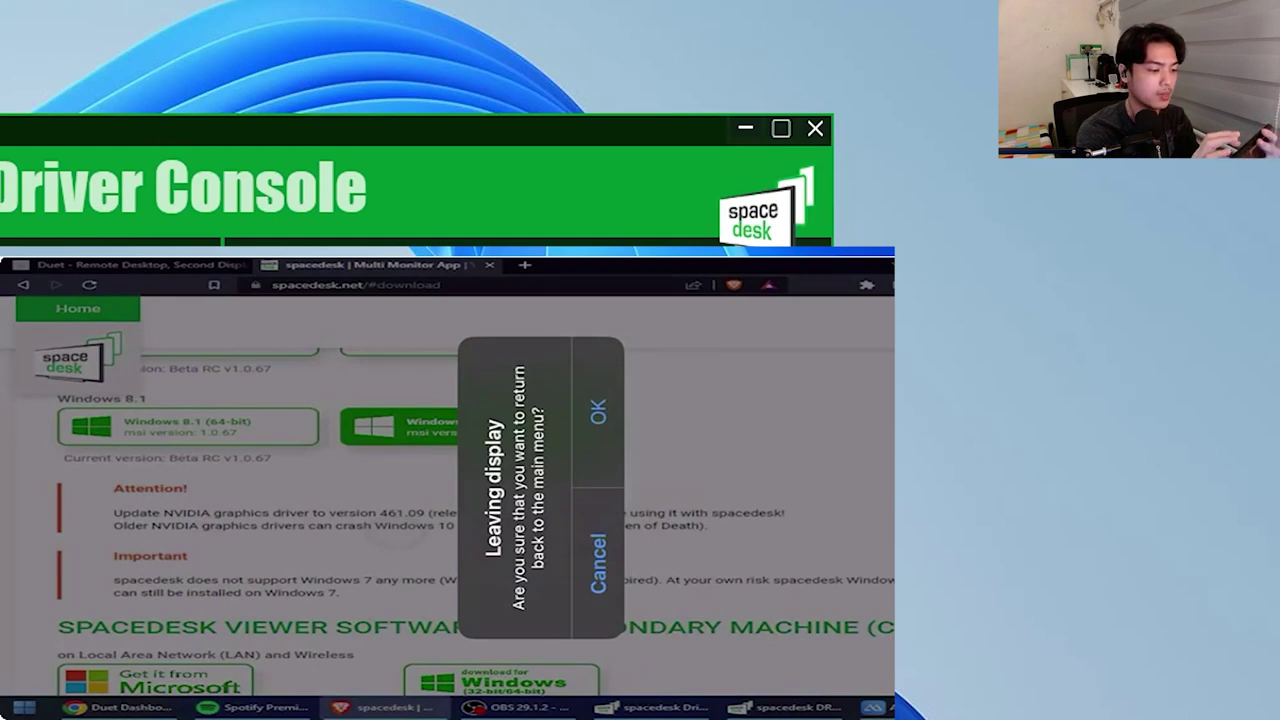
{"action": "key", "text": "Return"}
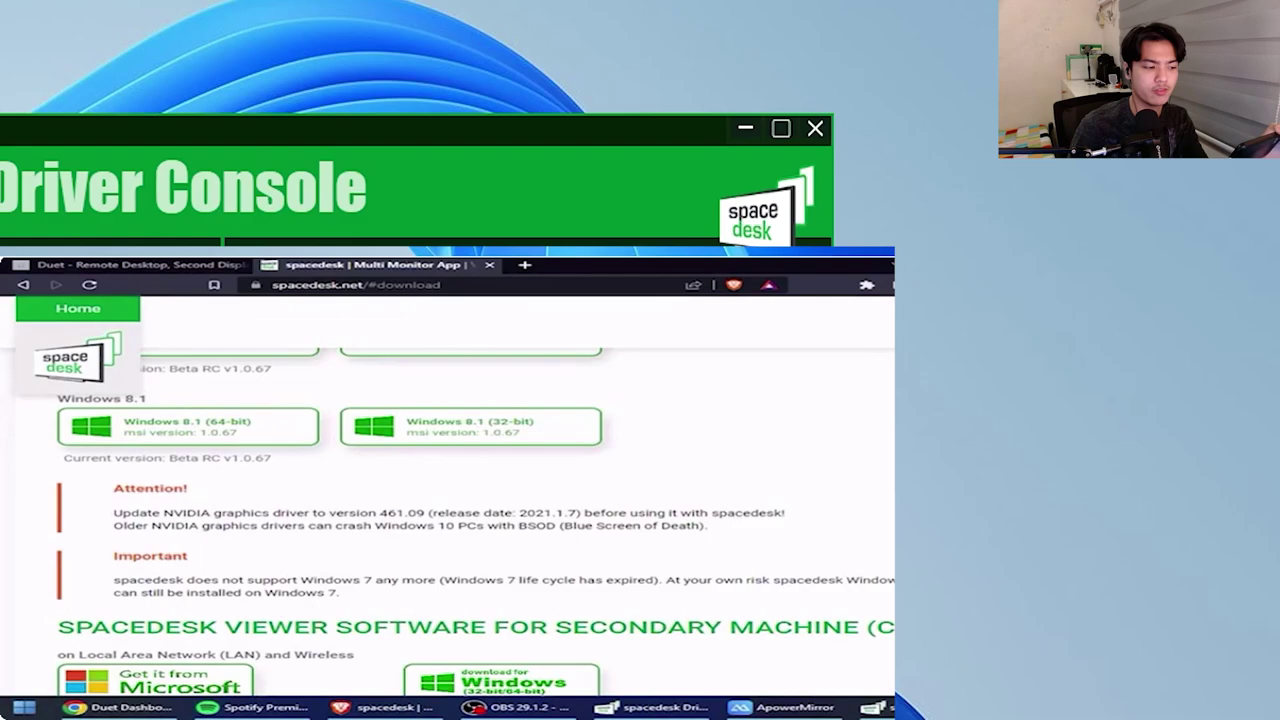
Open the Windows display settings, select display 3, and set its orientation to Portrait.
{"action": "right_click", "coordinate": [1002, 343]}
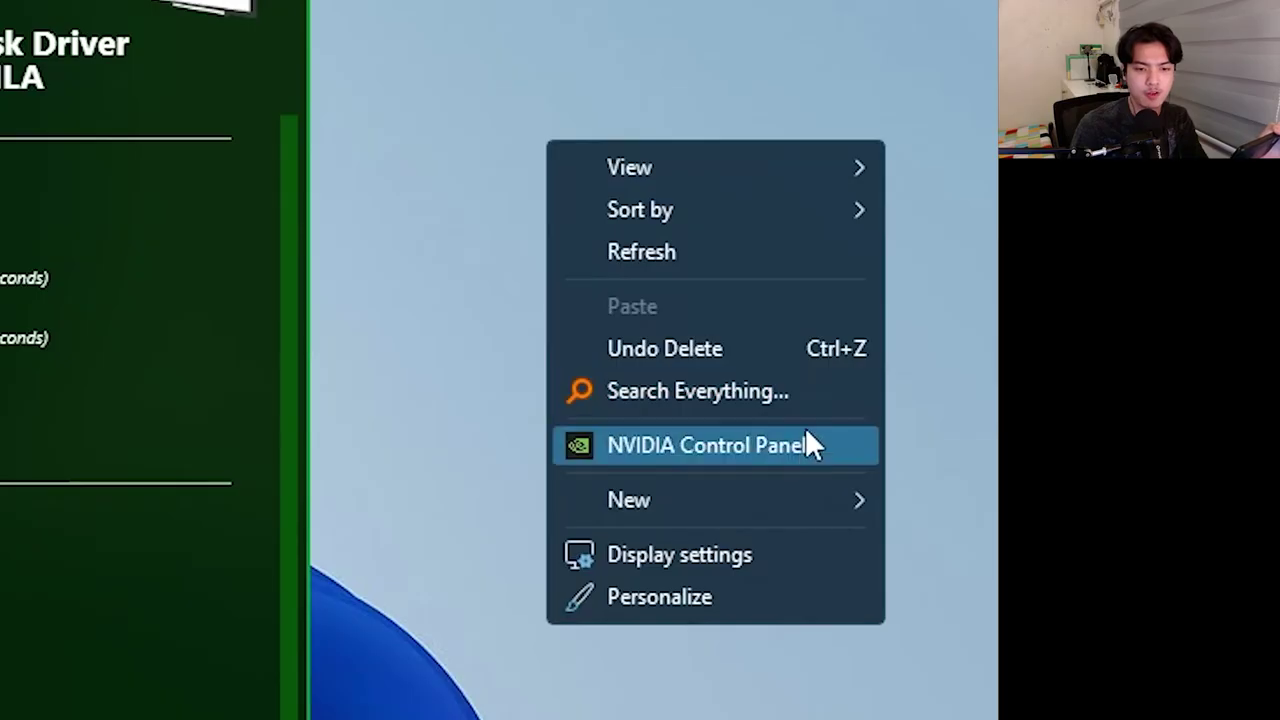
{"action": "left_click", "coordinate": [712, 552]}
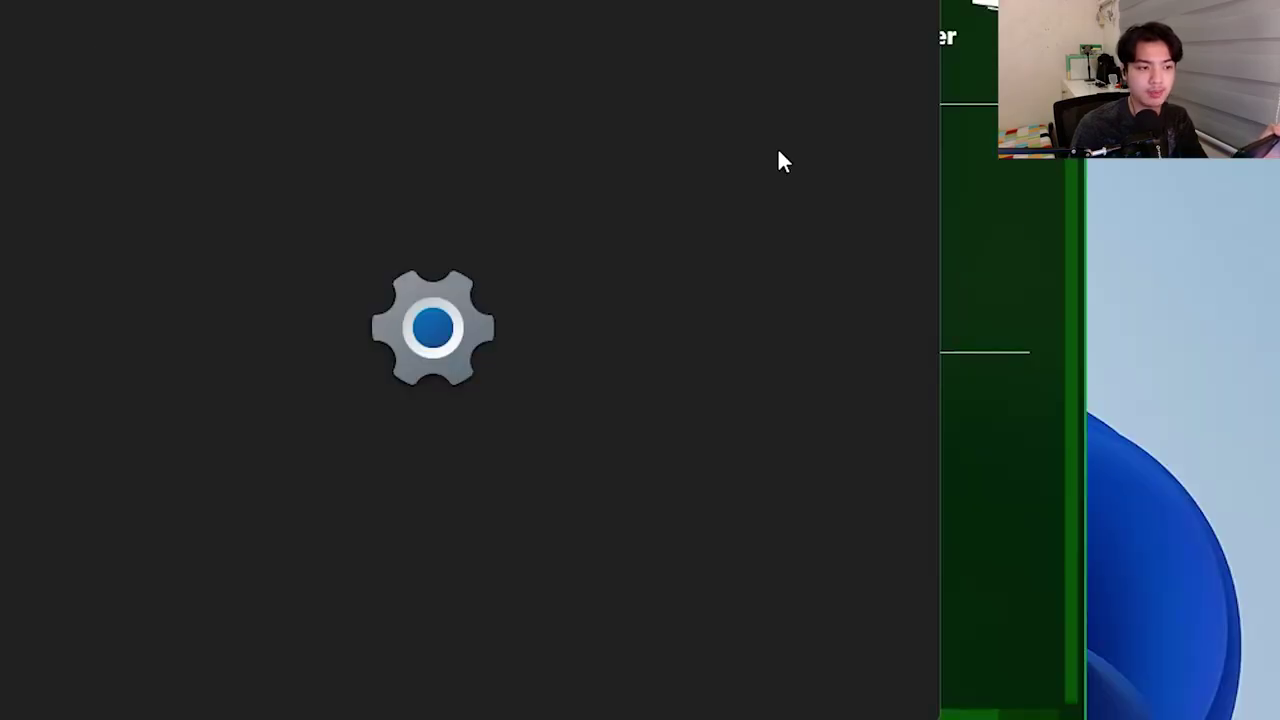
{"action": "left_click", "coordinate": [780, 251]}
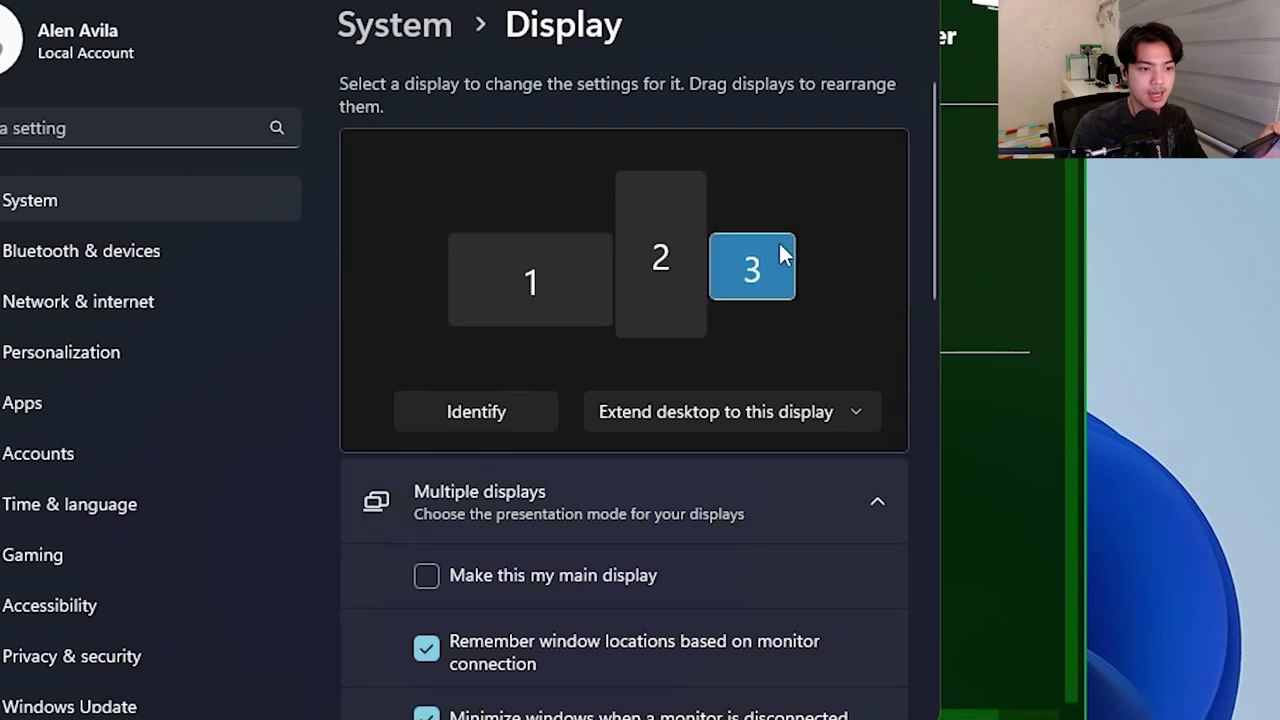
{"action": "scroll", "coordinate": [877, 570], "scroll_direction": "down", "scroll_amount": 5}
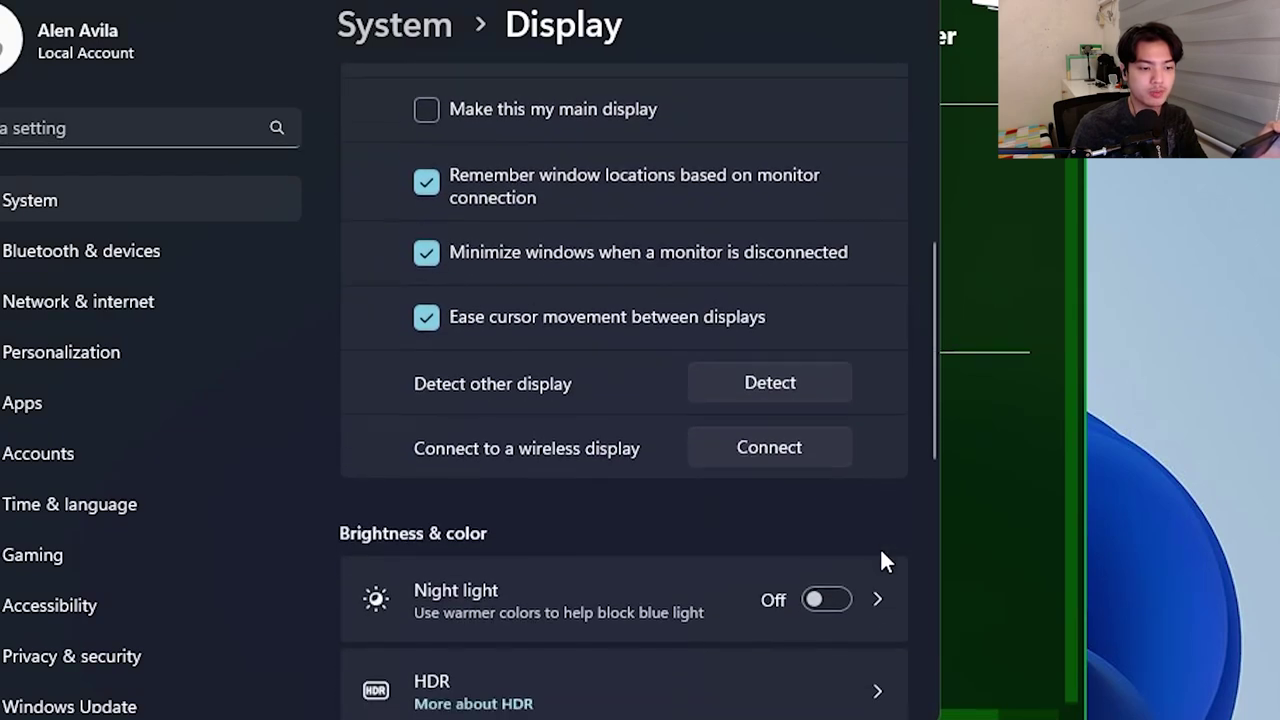
{"action": "scroll", "coordinate": [897, 495], "scroll_direction": "down", "scroll_amount": 5}
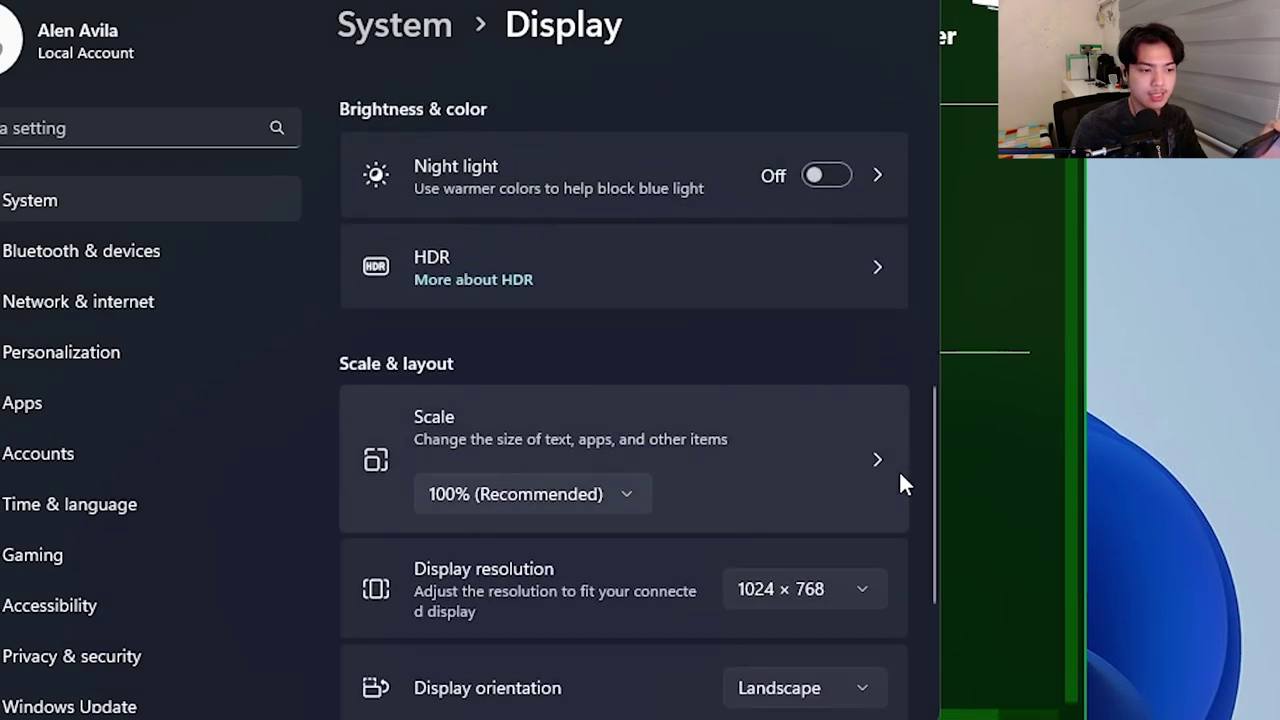
{"action": "left_click", "coordinate": [820, 590]}
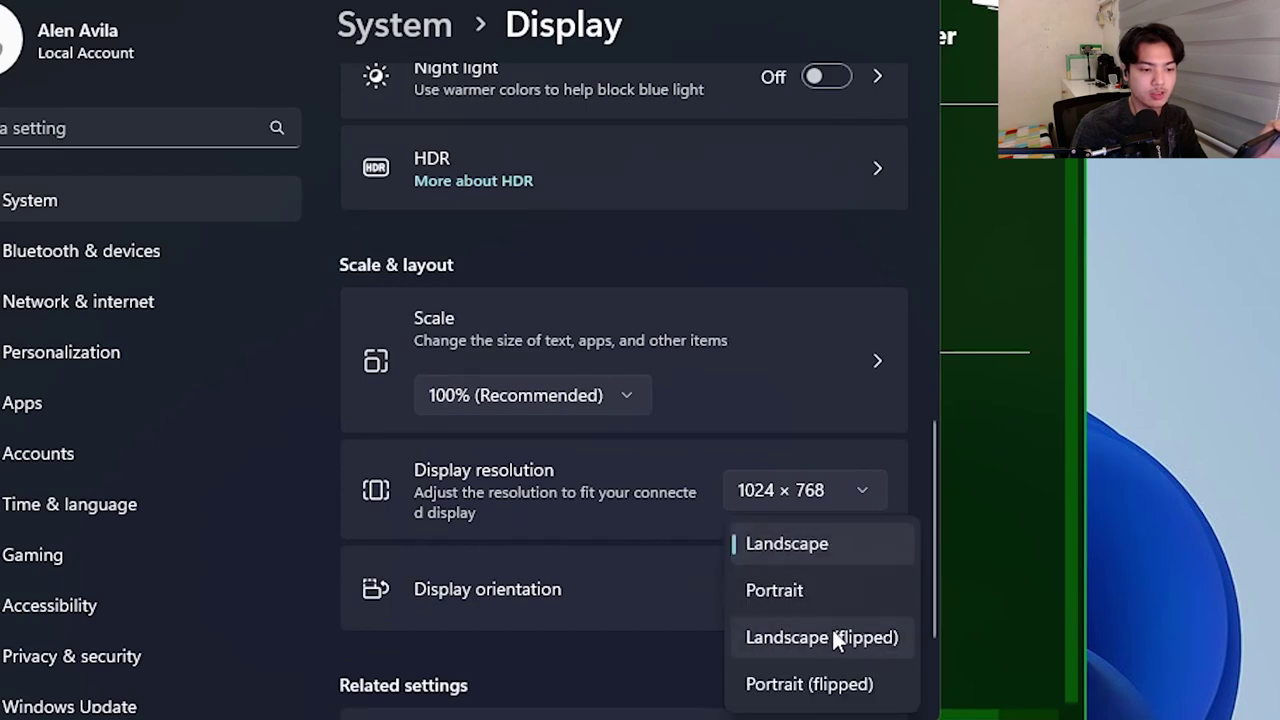
{"action": "left_click", "coordinate": [831, 587]}
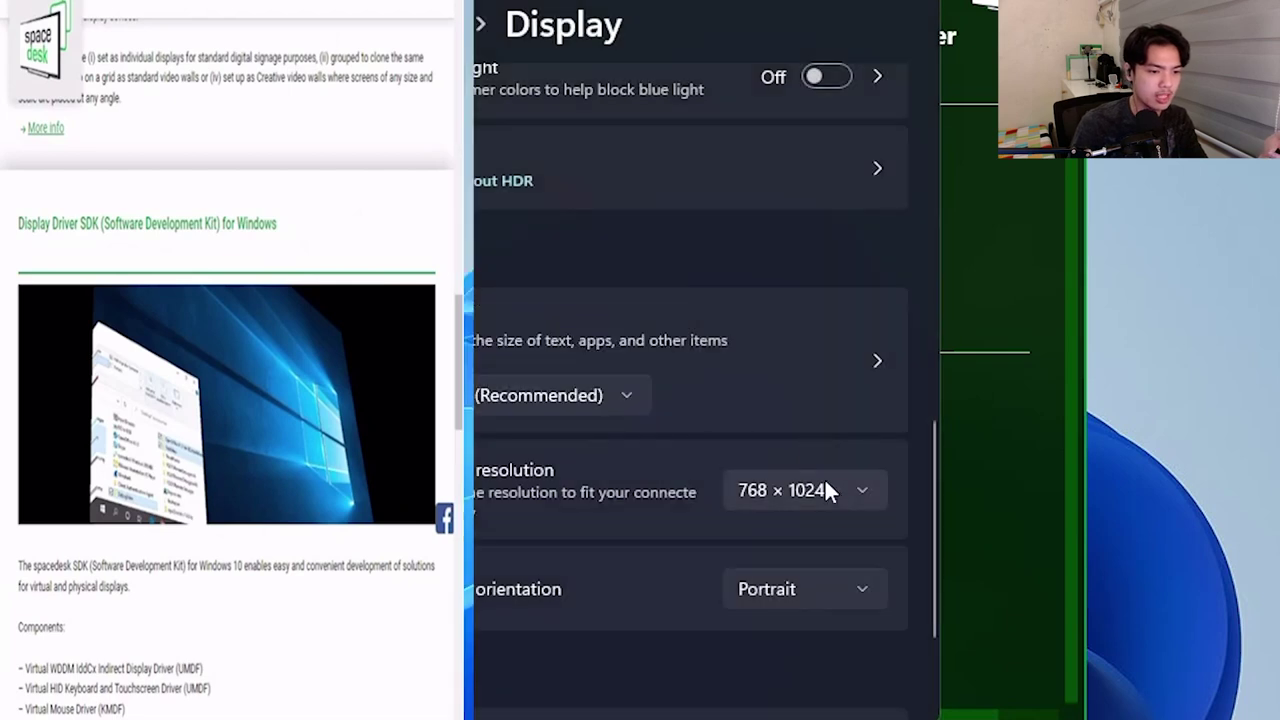
Open the available resolution choices for display 3.
{"action": "left_click", "coordinate": [824, 477]}
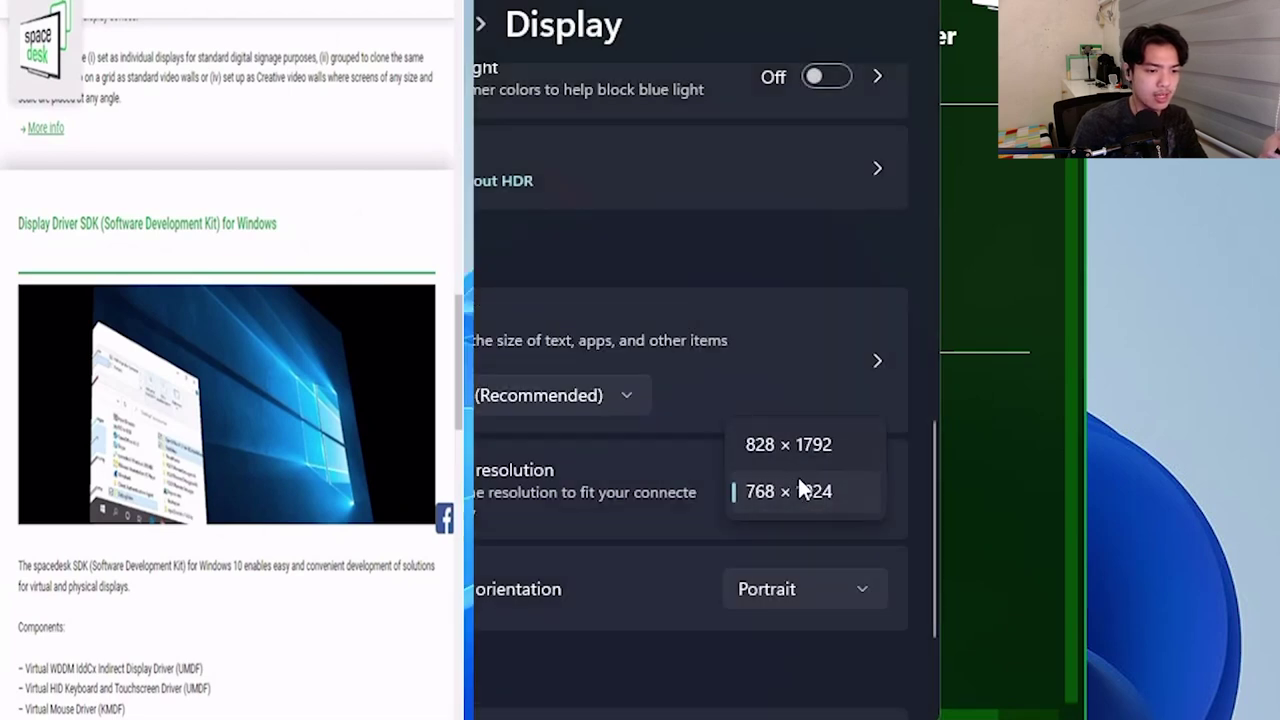